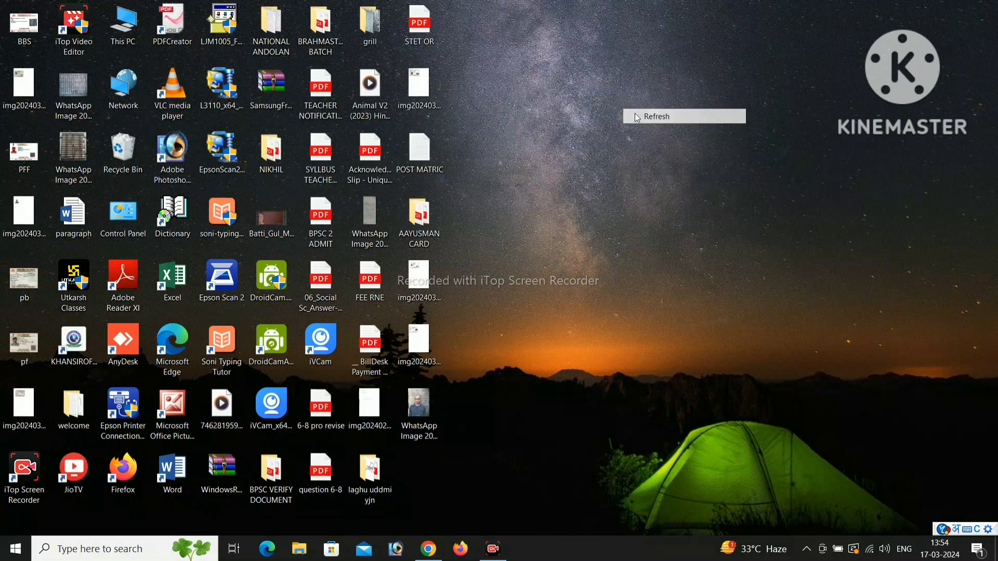
pyautogui.rightClick(601, 93)
pyautogui.click(624, 132)
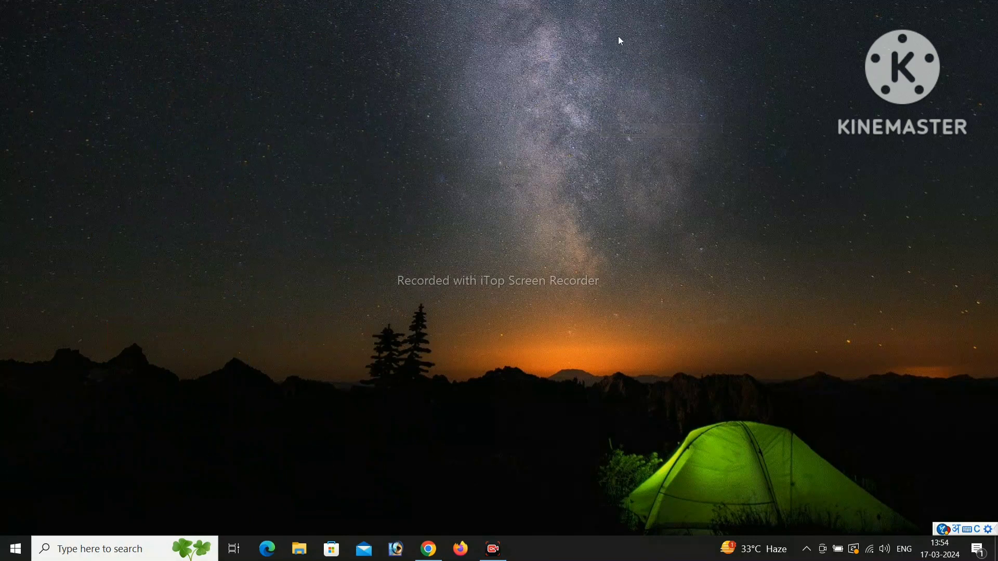
# - Open the browser and switch to the Form 6 new voter application tab, looking over the form sections
pyautogui.click(428, 551)
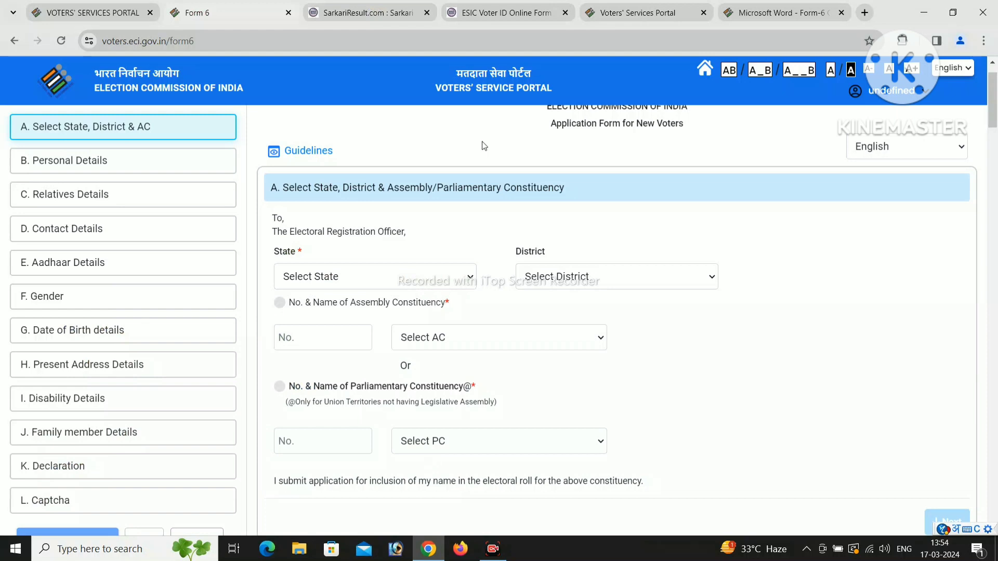
pyautogui.click(657, 15)
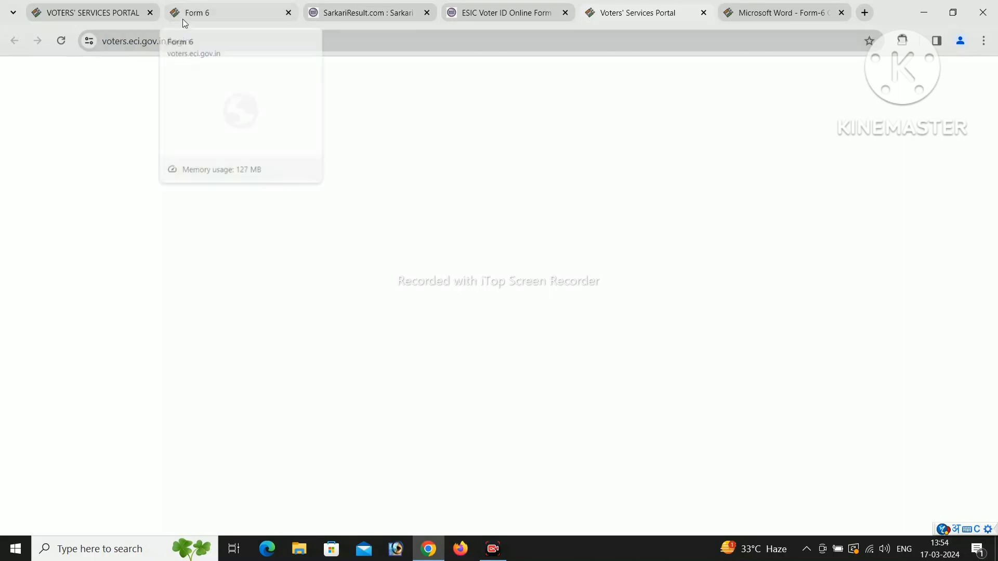
pyautogui.click(93, 17)
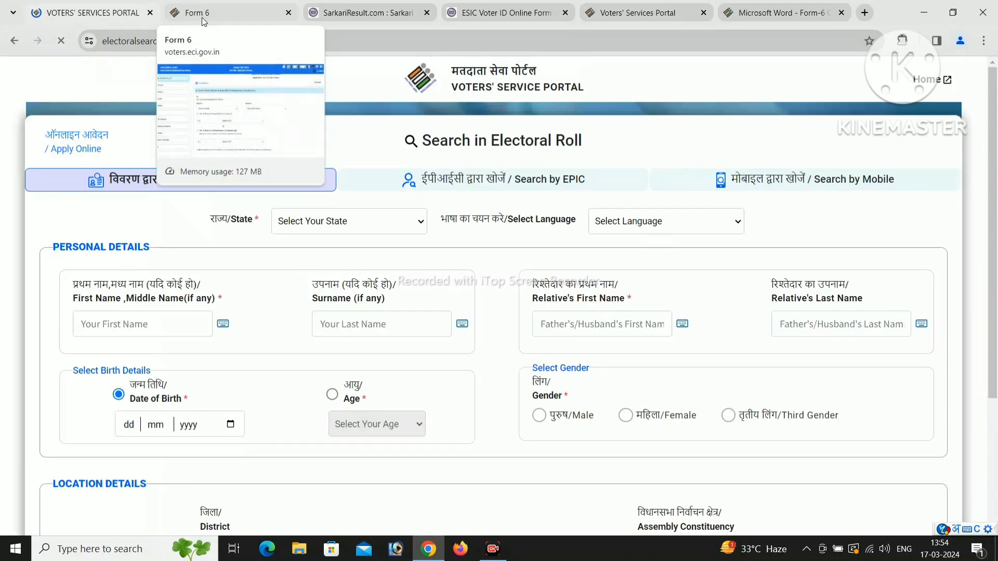
pyautogui.click(198, 19)
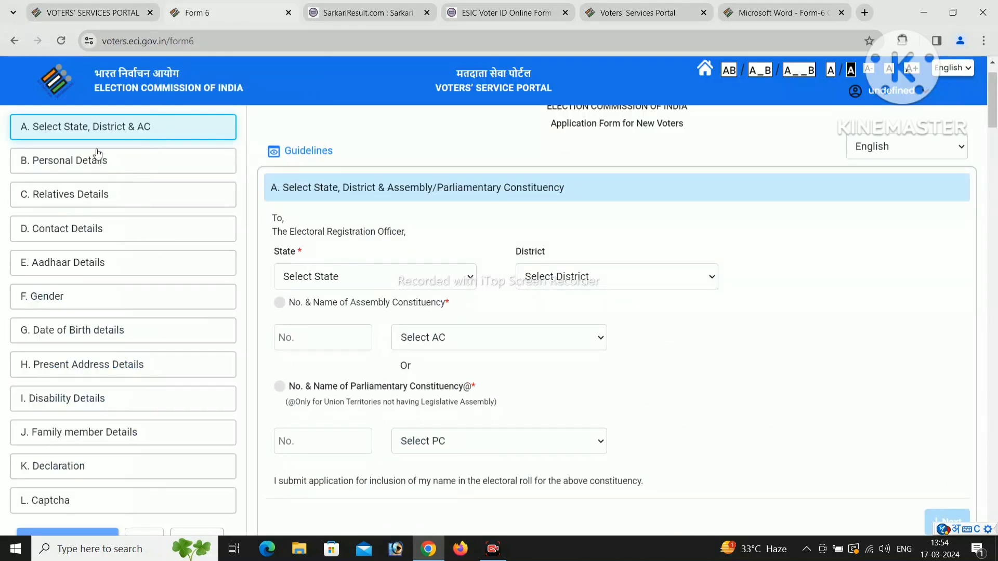
pyautogui.scroll(-3, 95, 158)
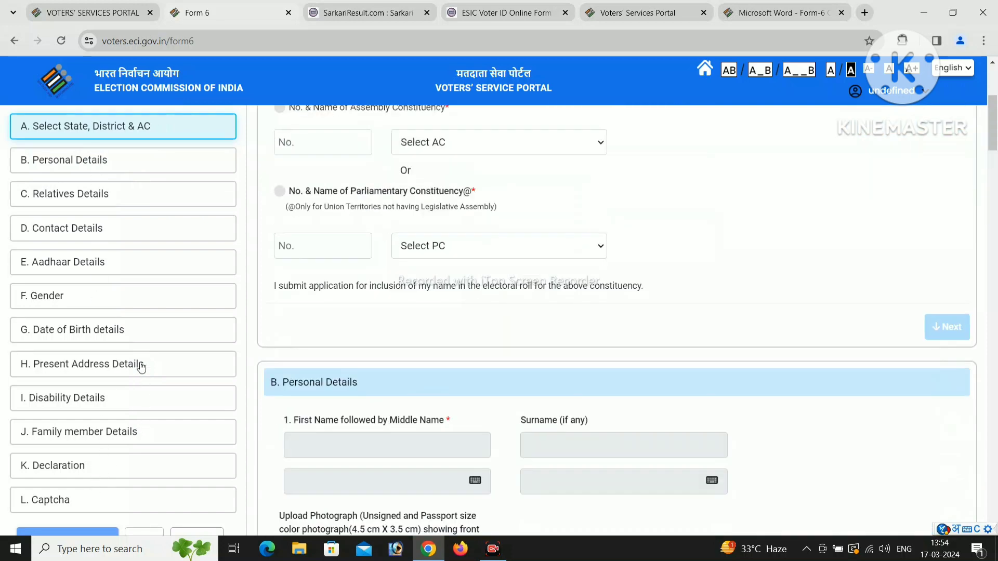
pyautogui.scroll(4, 201, 271)
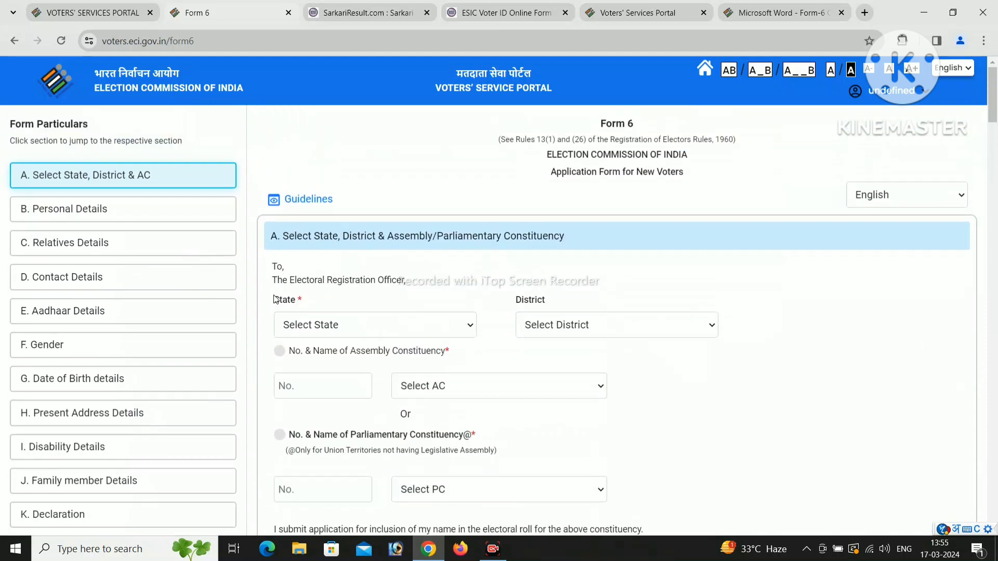
pyautogui.scroll(-1, 369, 331)
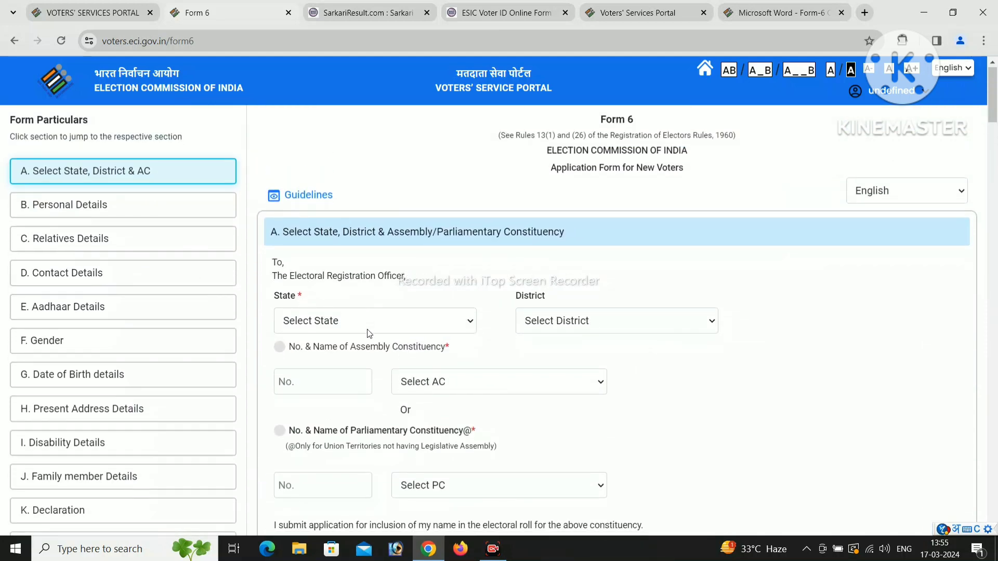
# - Fill section A with state Bihar, district GAYA and assembly constituency Wazirganj, and move on to Personal Details
pyautogui.click(335, 262)
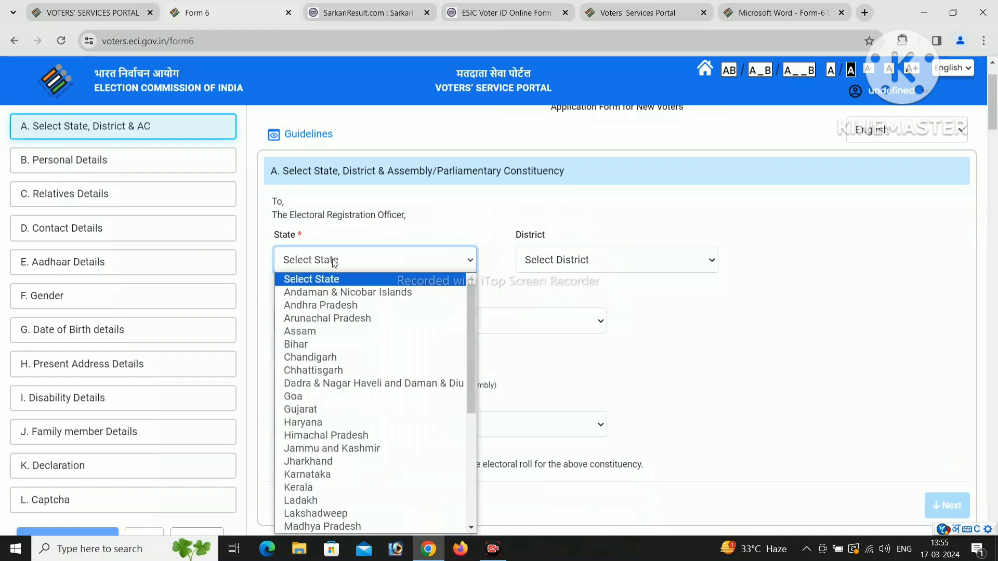
pyautogui.click(333, 341)
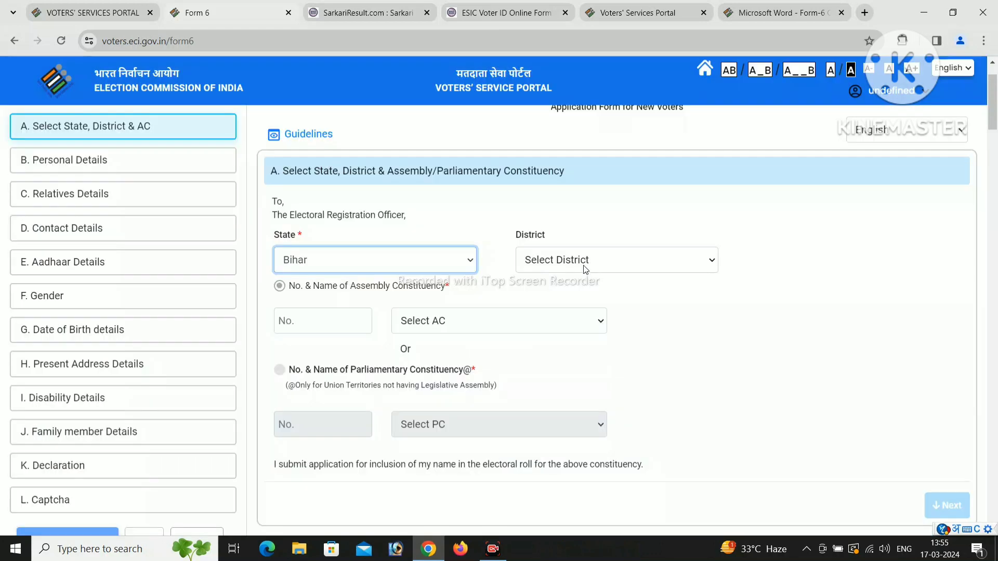
pyautogui.click(586, 262)
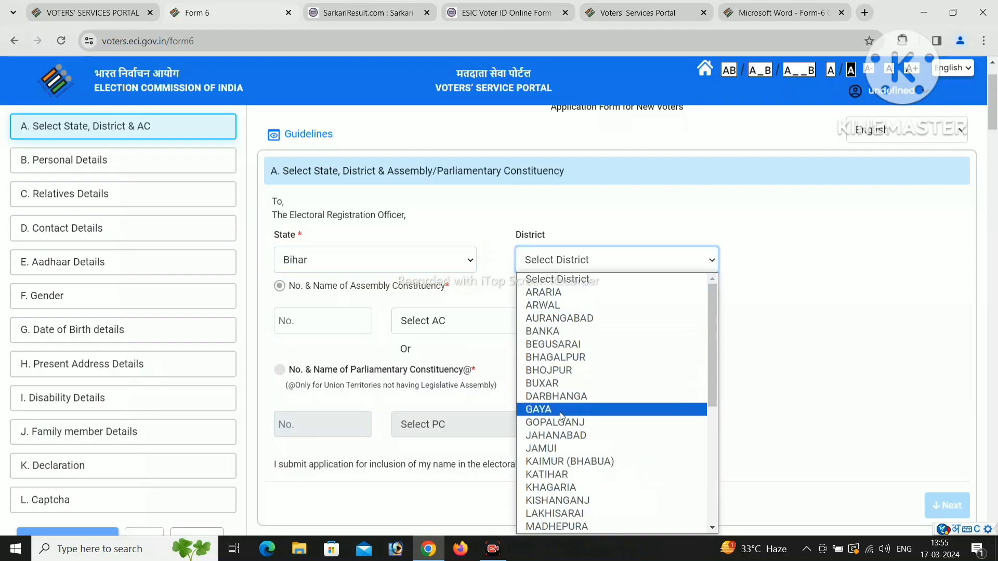
pyautogui.click(541, 409)
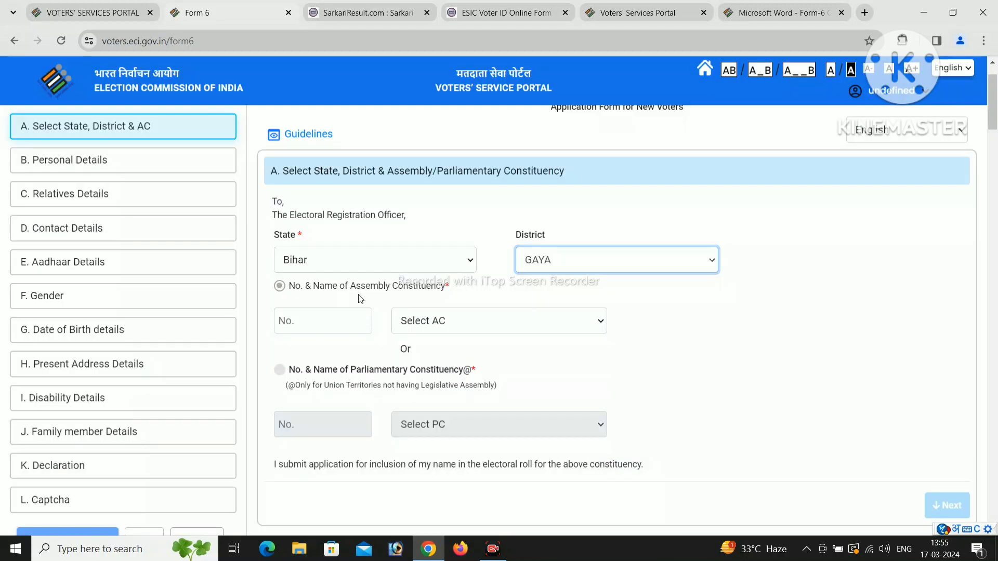
pyautogui.click(445, 323)
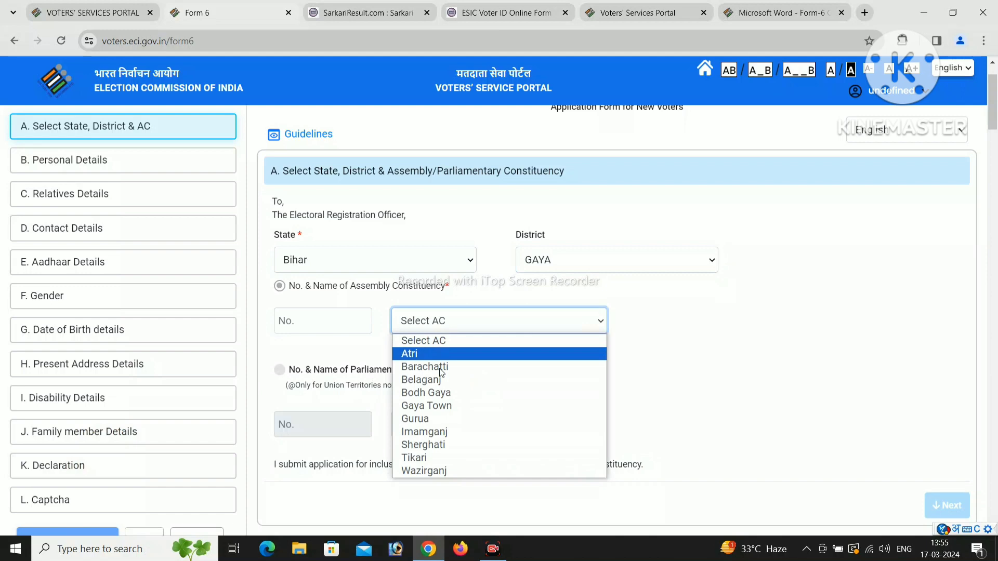
pyautogui.click(443, 471)
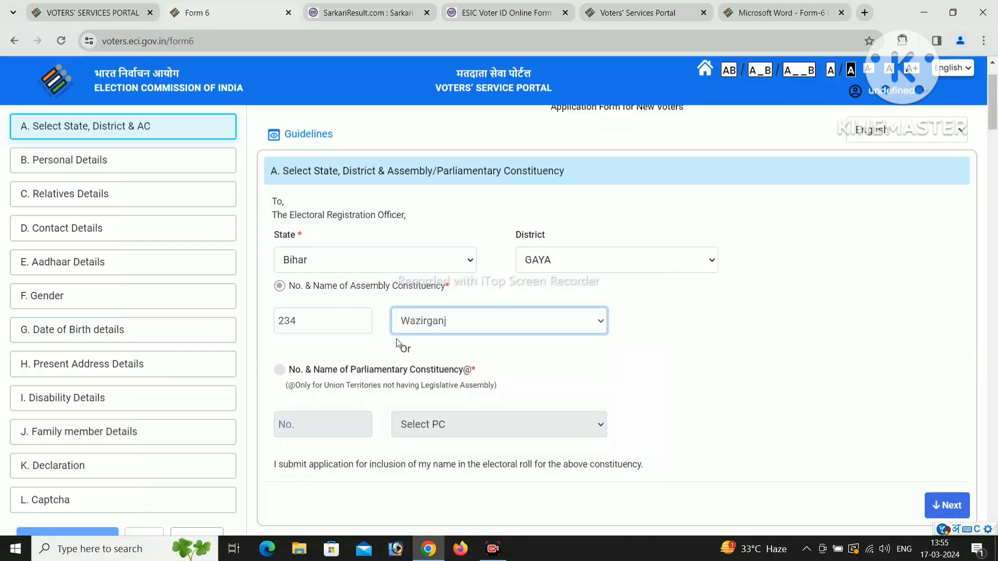
pyautogui.scroll(-2, 407, 330)
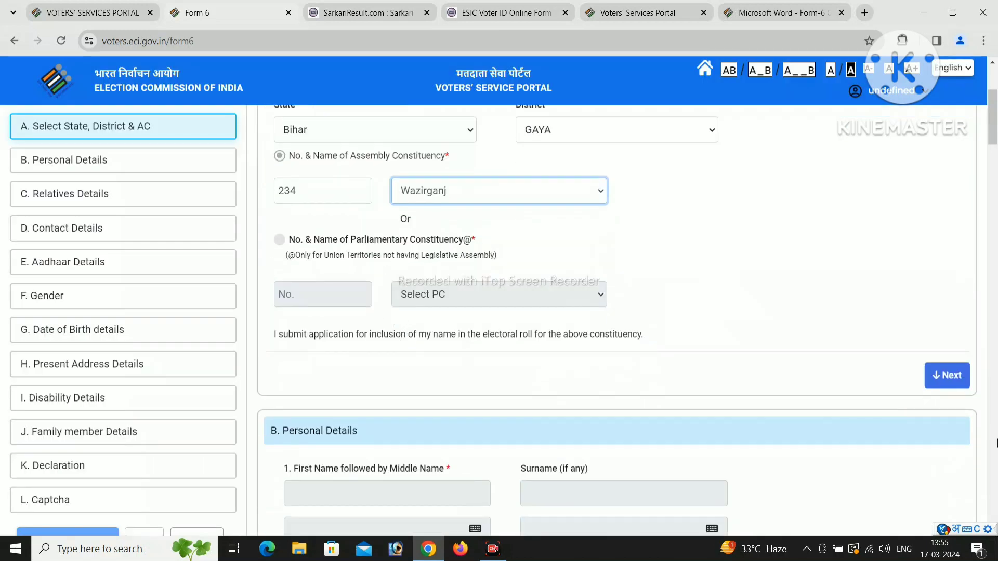
pyautogui.click(943, 375)
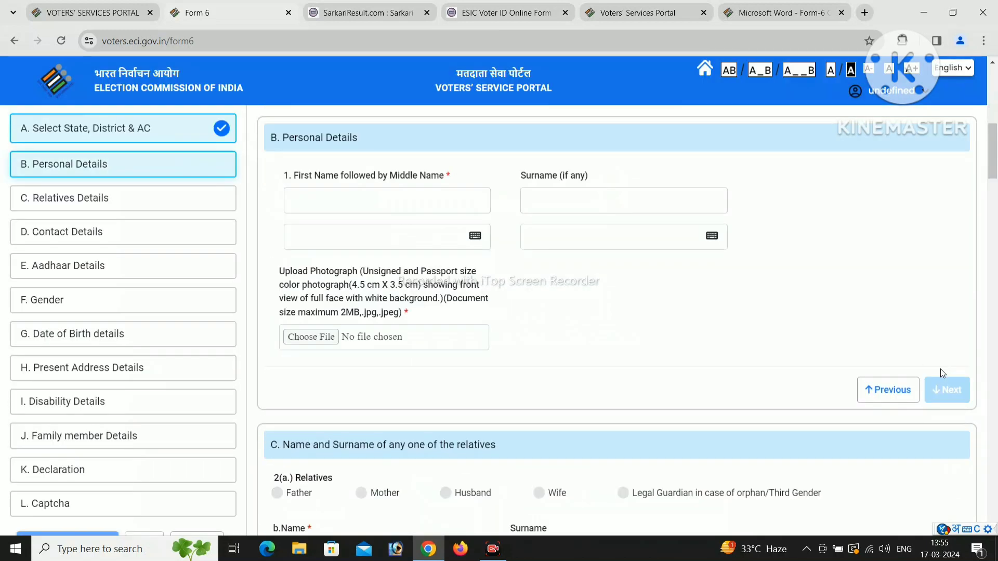
# - Enter the applicant's first name and accept its Hindi transliteration in the field below
pyautogui.click(381, 195)
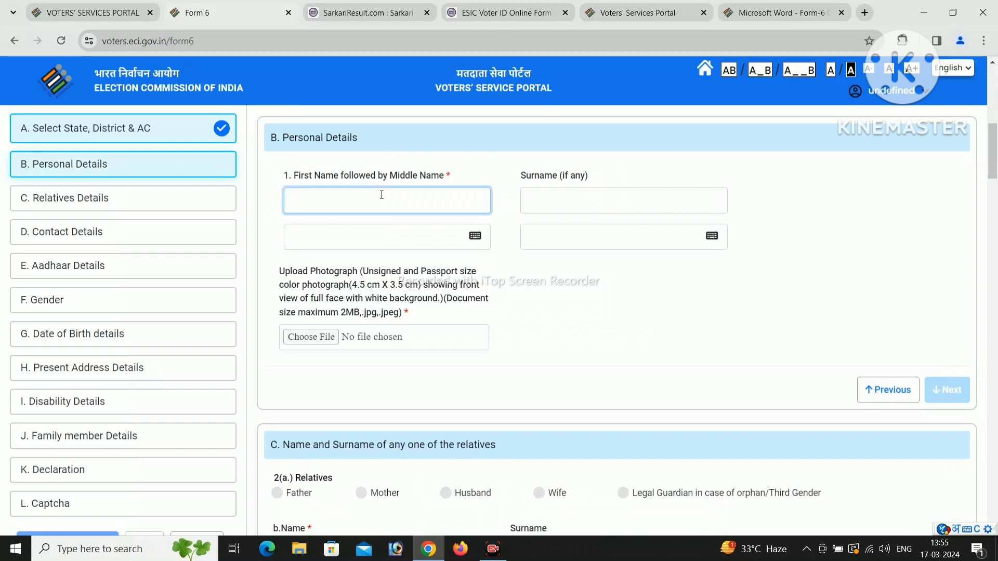
pyautogui.click(350, 242)
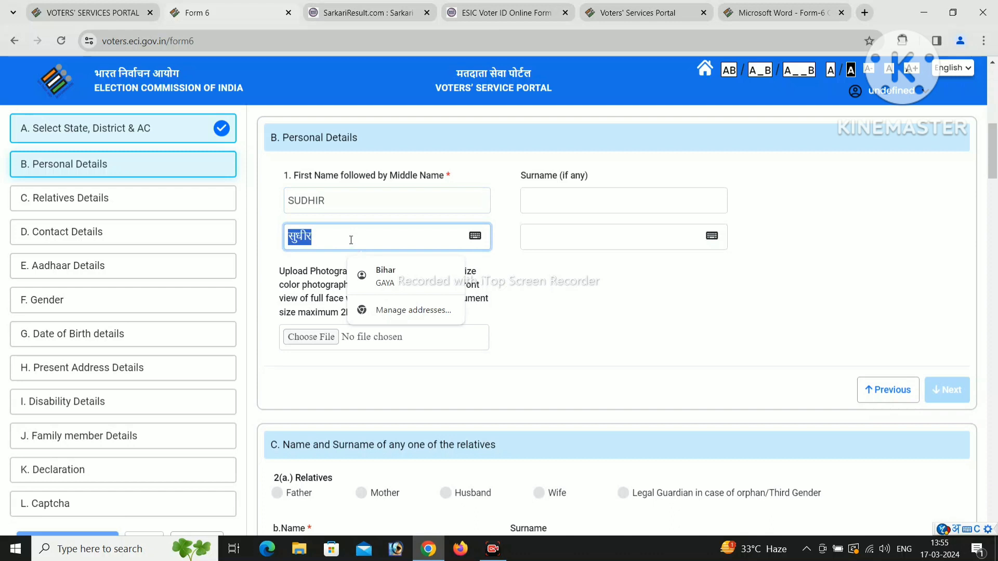
pyautogui.click(364, 239)
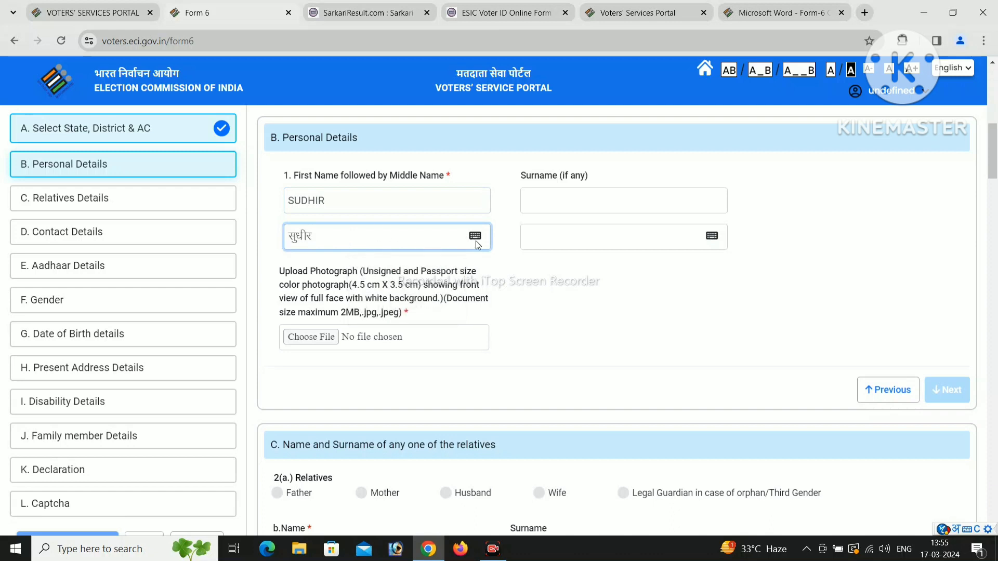
# - Enter the applicant's surname in the English surname field
pyautogui.click(555, 198)
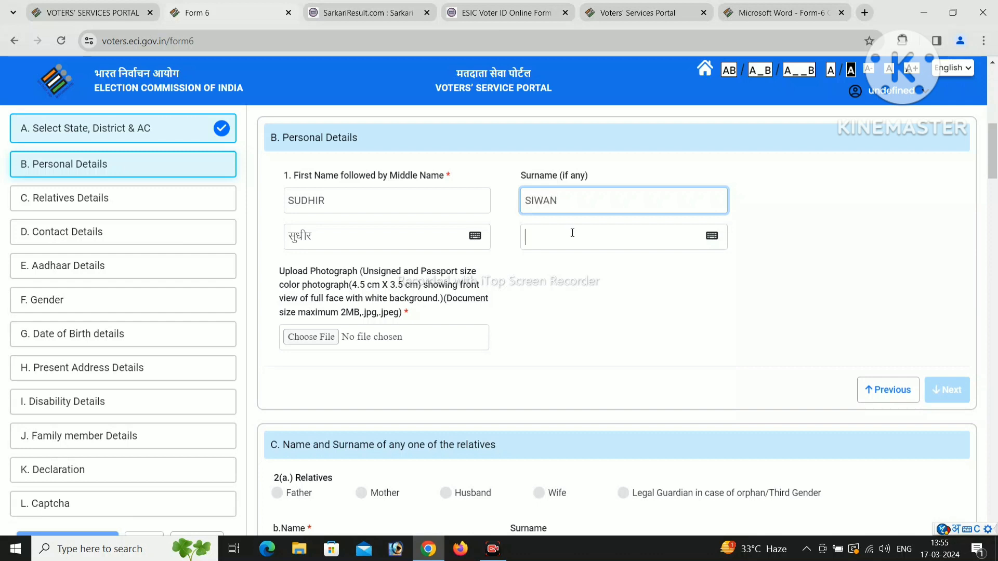
pyautogui.moveTo(572, 233); pyautogui.dragTo(642, 245)
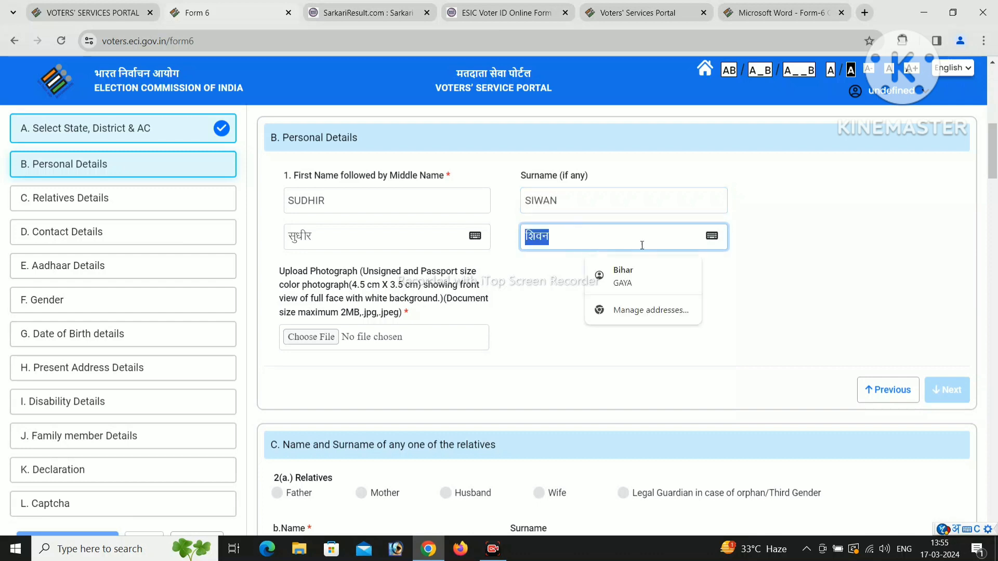
pyautogui.click(575, 239)
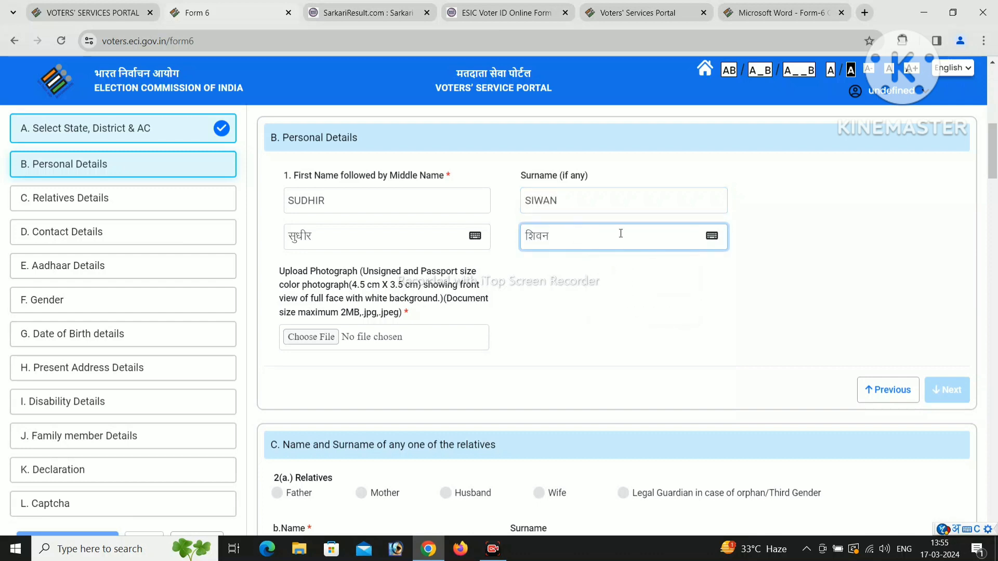
# - Open the Hindi on-screen keyboard for the Hindi surname field and clear its transliterated text
pyautogui.click(712, 237)
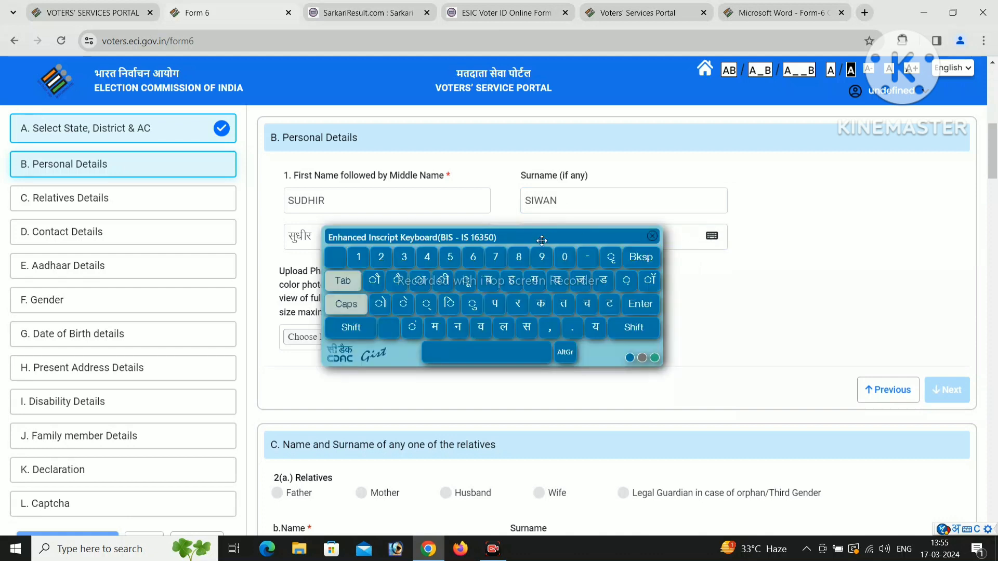
pyautogui.moveTo(539, 238); pyautogui.dragTo(557, 293)
pyautogui.click(586, 233)
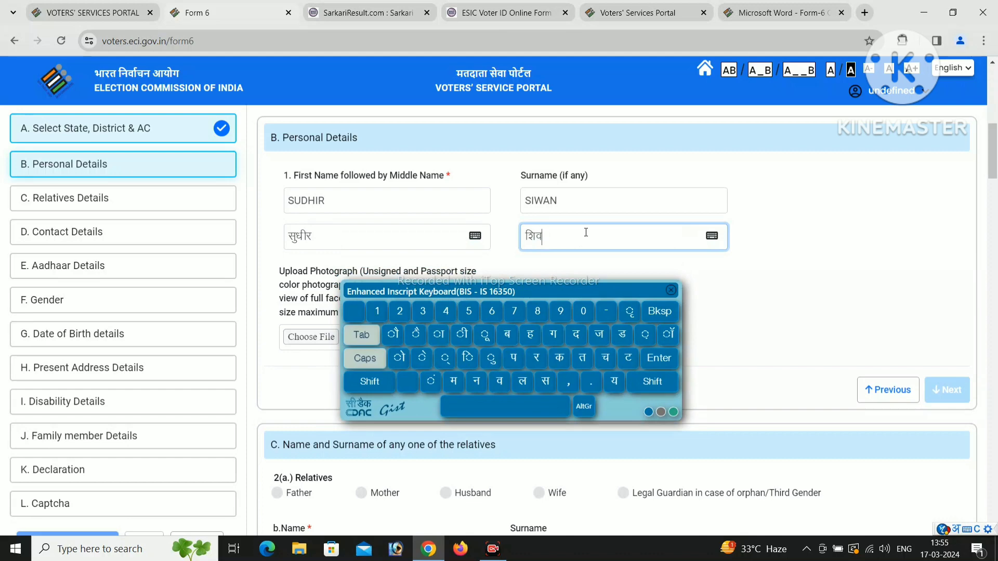
pyautogui.press('BackSpace')
pyautogui.press('BackSpace')
pyautogui.press('BackSpace')
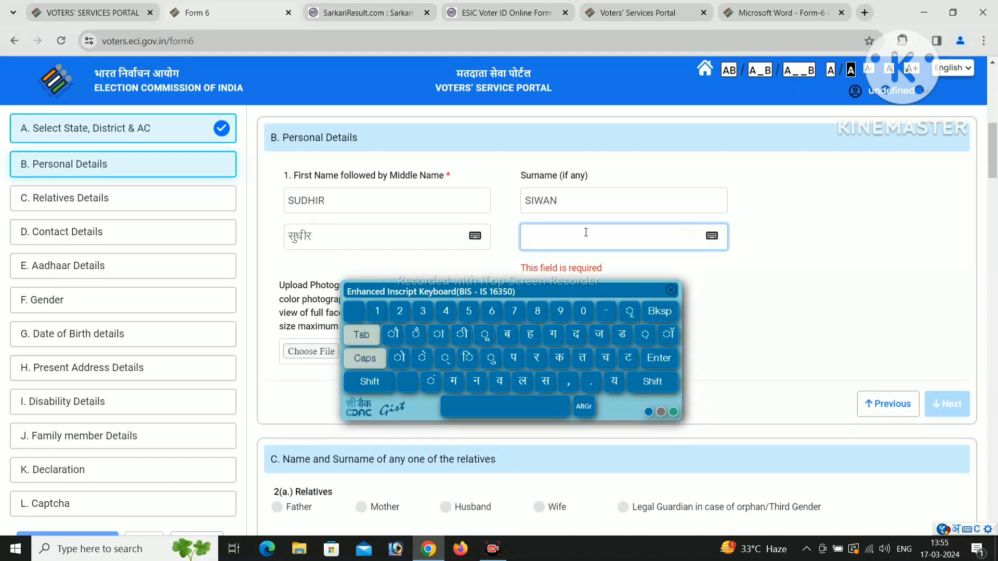
# - Retype the applicant's surname in Hindi using the on-screen keyboard, then close the keyboard
pyautogui.click(546, 381)
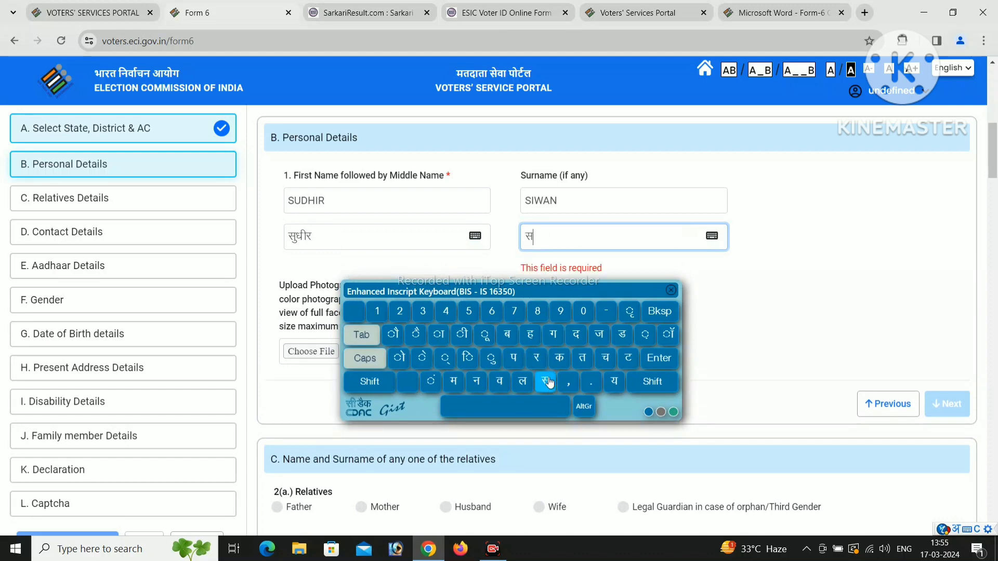
pyautogui.click(489, 359)
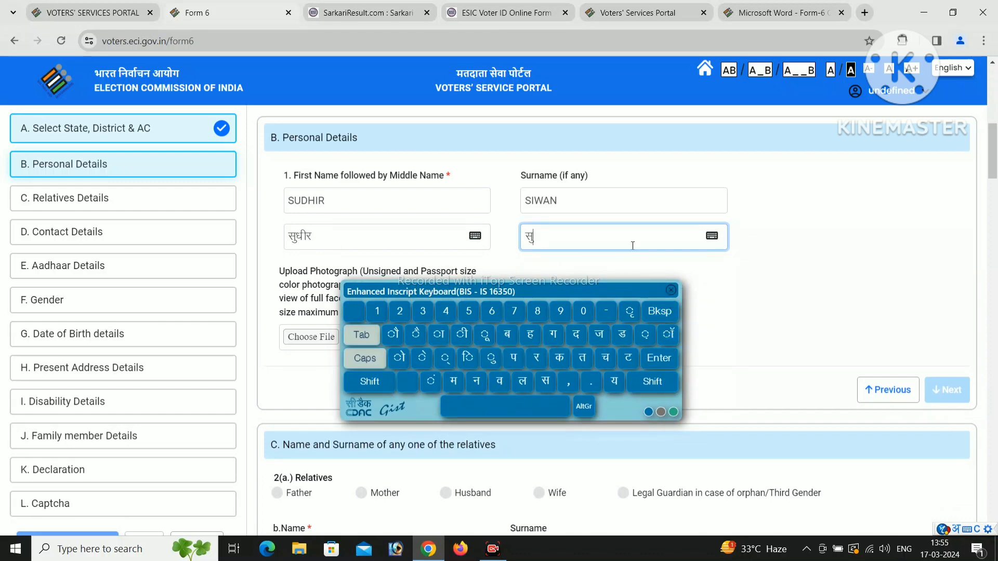
pyautogui.click(458, 341)
pyautogui.click(499, 382)
pyautogui.click(442, 341)
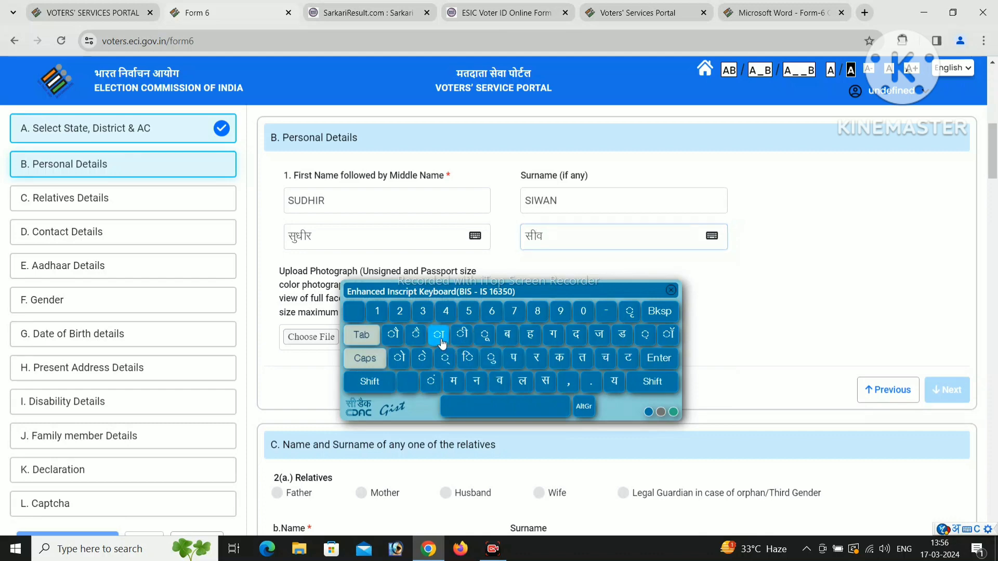
pyautogui.click(477, 382)
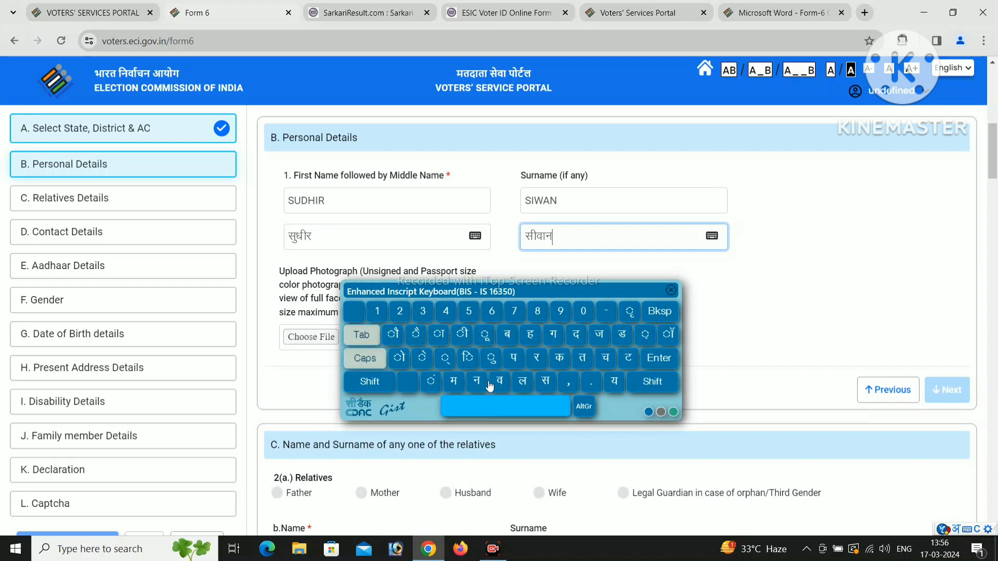
pyautogui.click(541, 267)
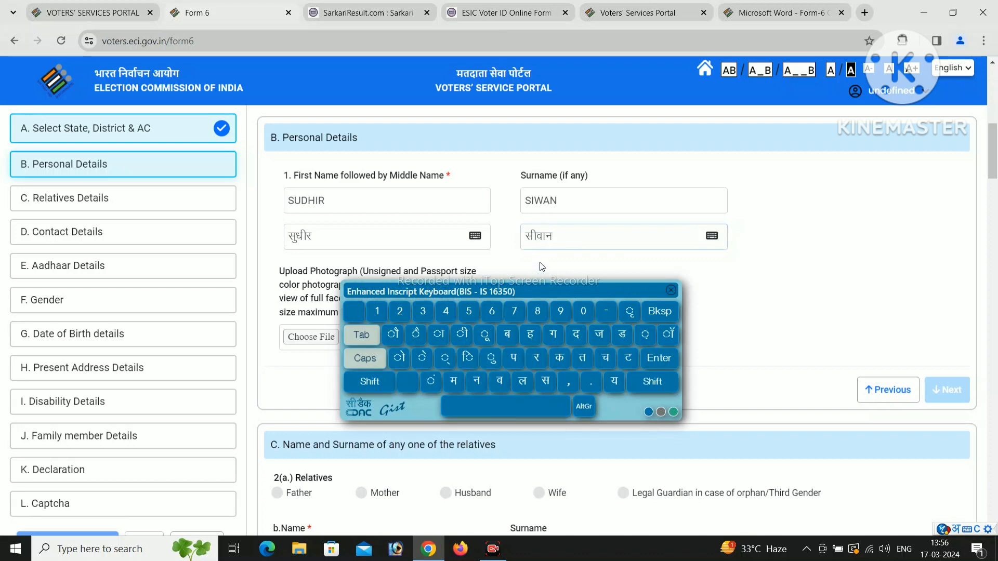
pyautogui.click(668, 291)
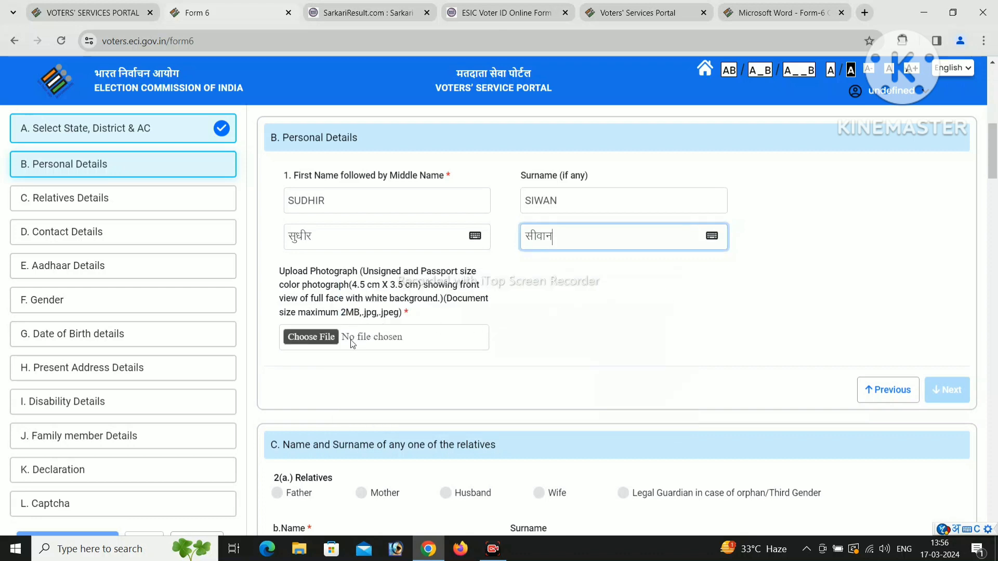
# - Upload the applicant's photograph file PPP and save it in the image cropper
pyautogui.click(322, 335)
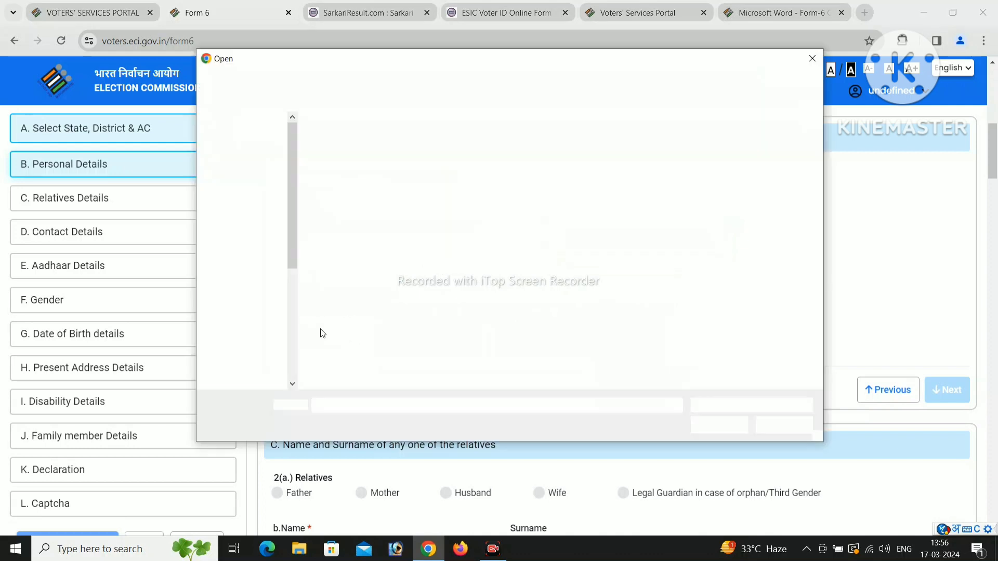
pyautogui.click(417, 151)
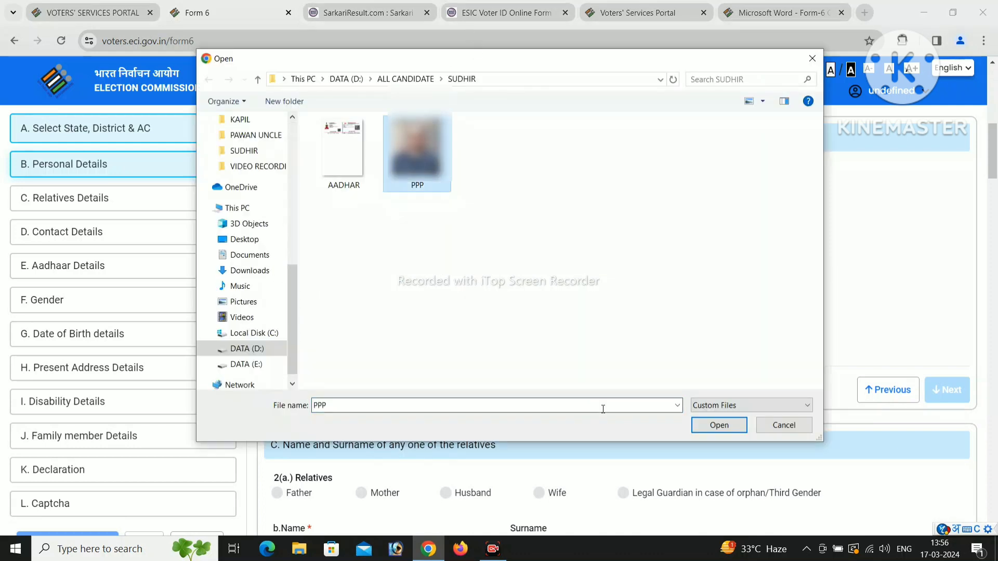
pyautogui.click(719, 425)
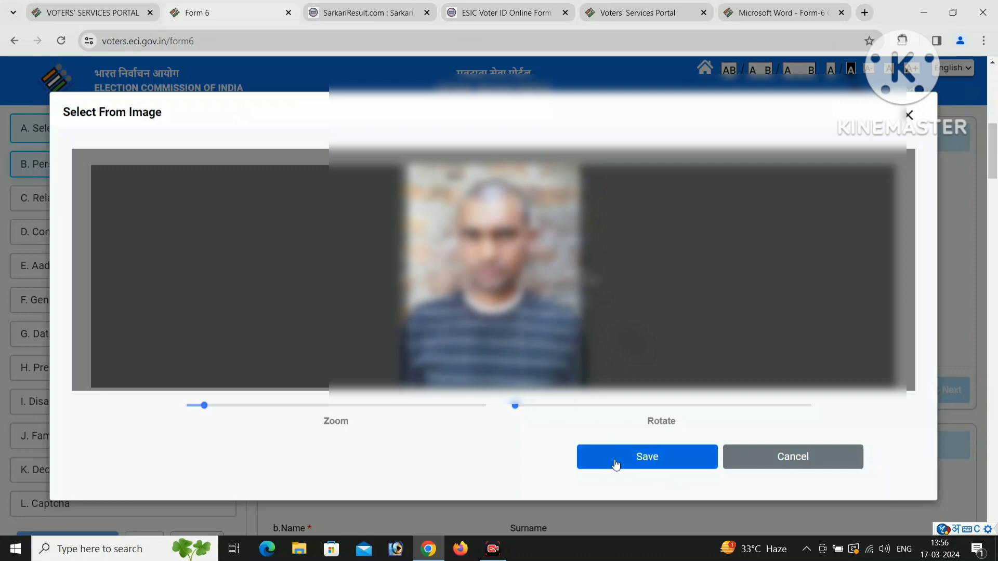
pyautogui.click(617, 463)
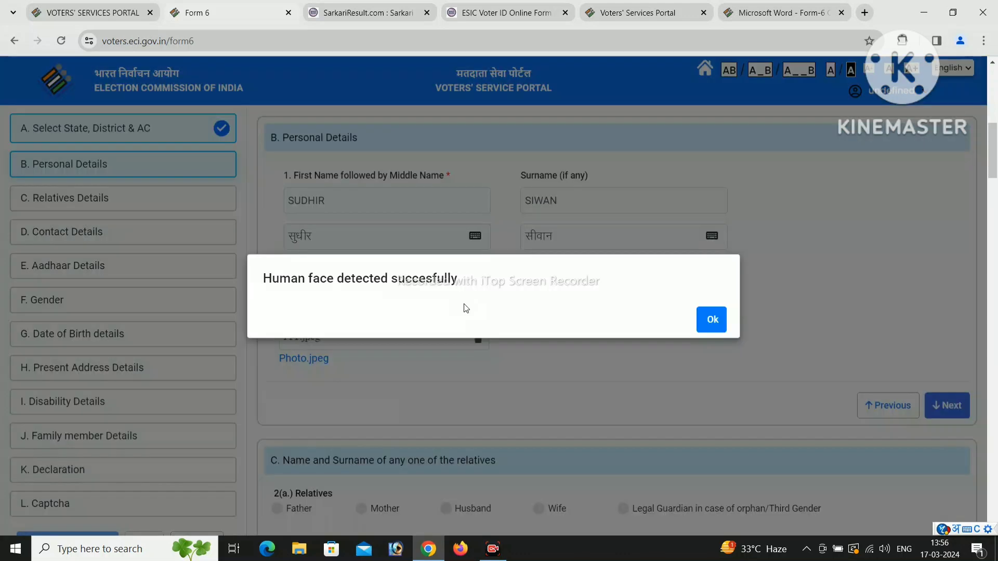
# - Confirm the photo, continue to the relatives section, choose Father and enter the father's first name in English
pyautogui.click(714, 320)
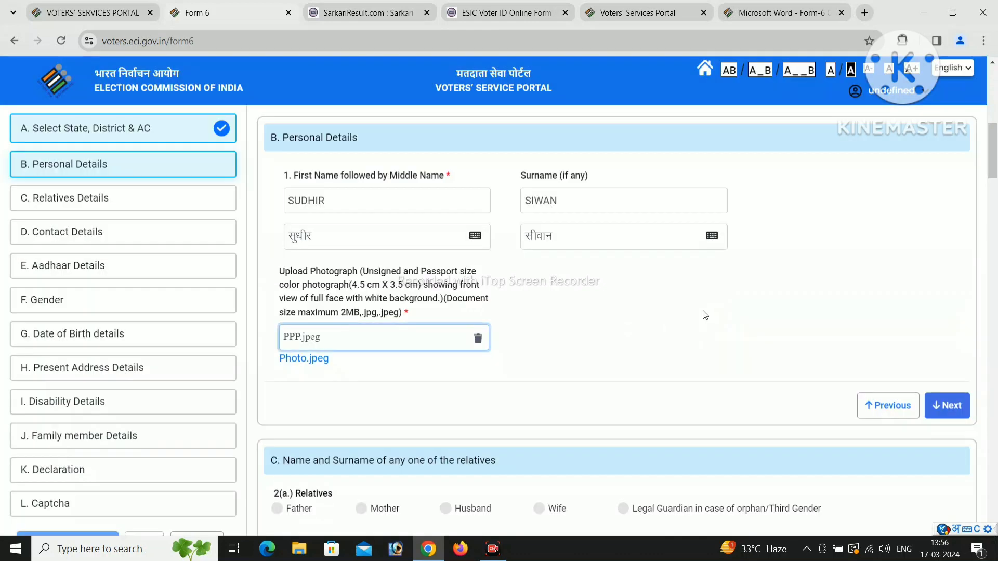
pyautogui.click(944, 406)
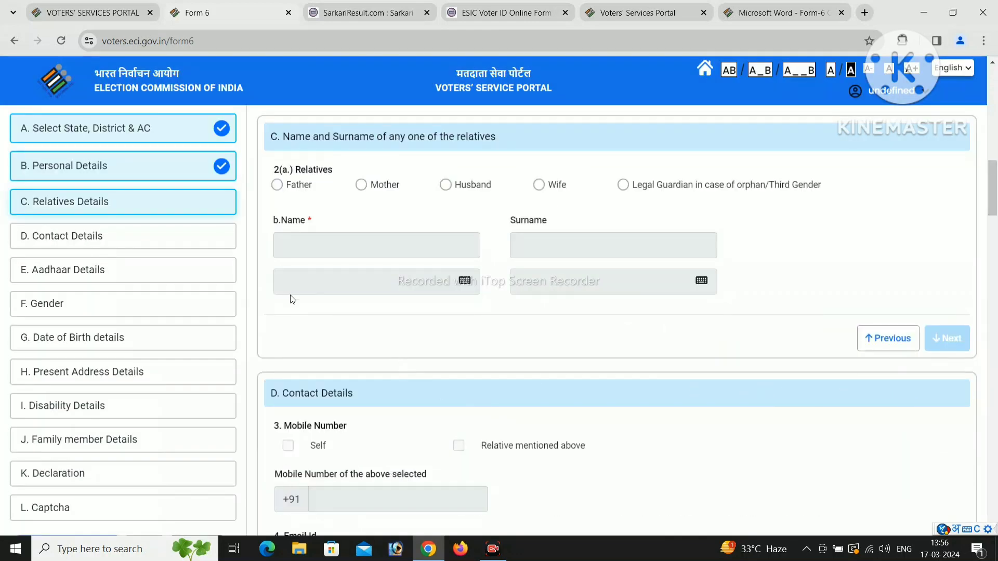
pyautogui.click(277, 187)
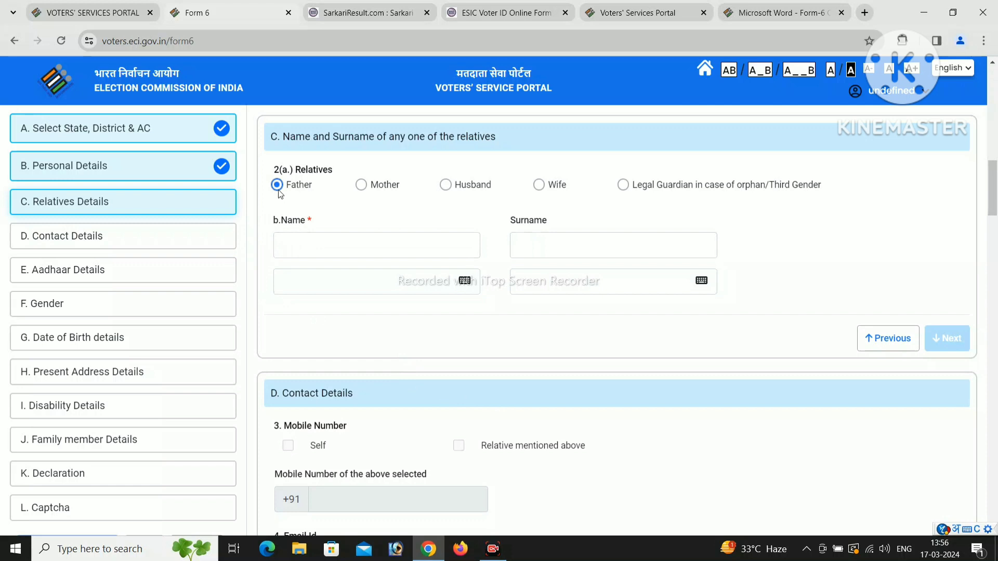
pyautogui.click(321, 248)
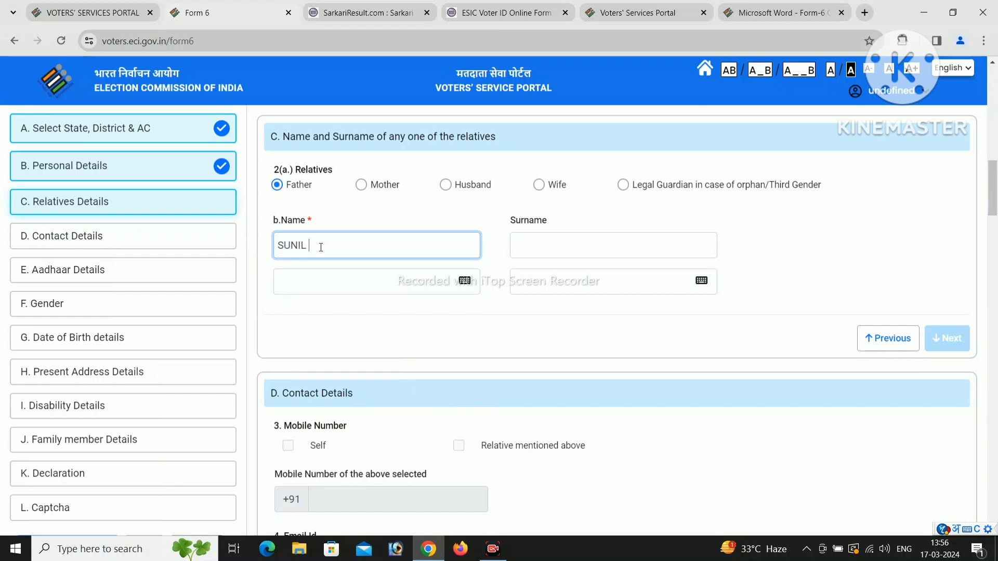
pyautogui.press('Tab')
pyautogui.press('Tab')
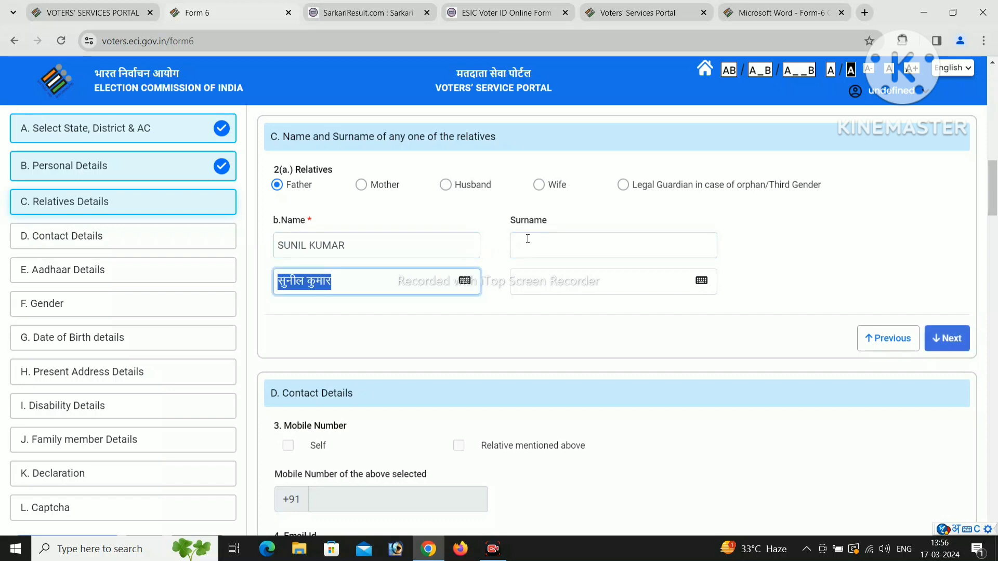
# - Enter the father's surname in English, keep its Hindi transliteration, and continue to Contact Details
pyautogui.click(528, 239)
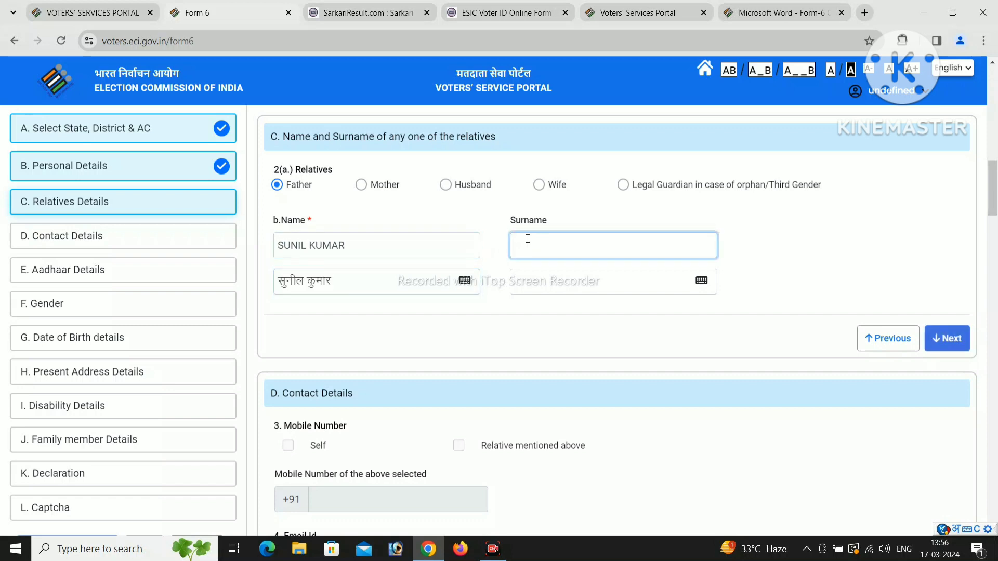
pyautogui.click(541, 273)
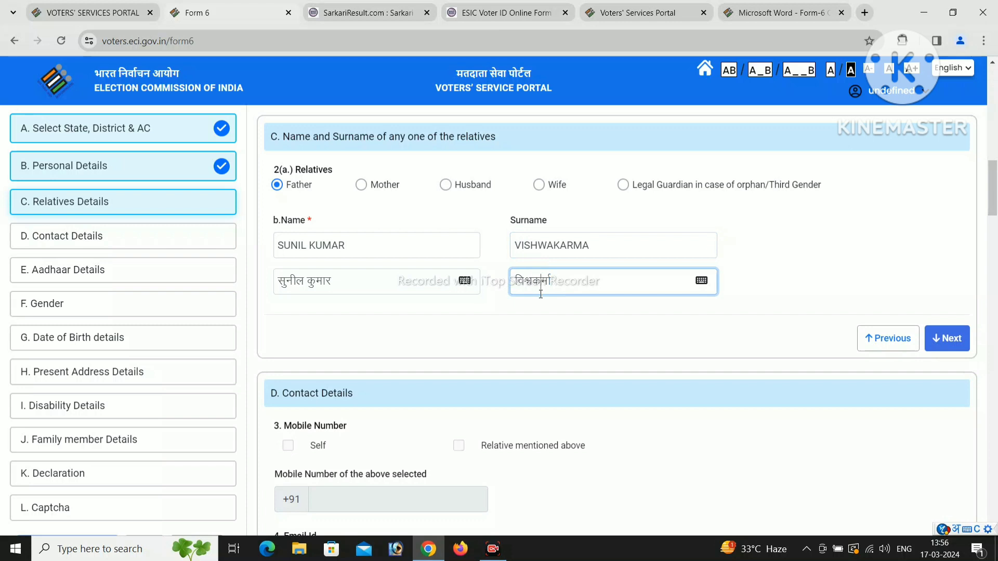
pyautogui.scroll(-2, 657, 330)
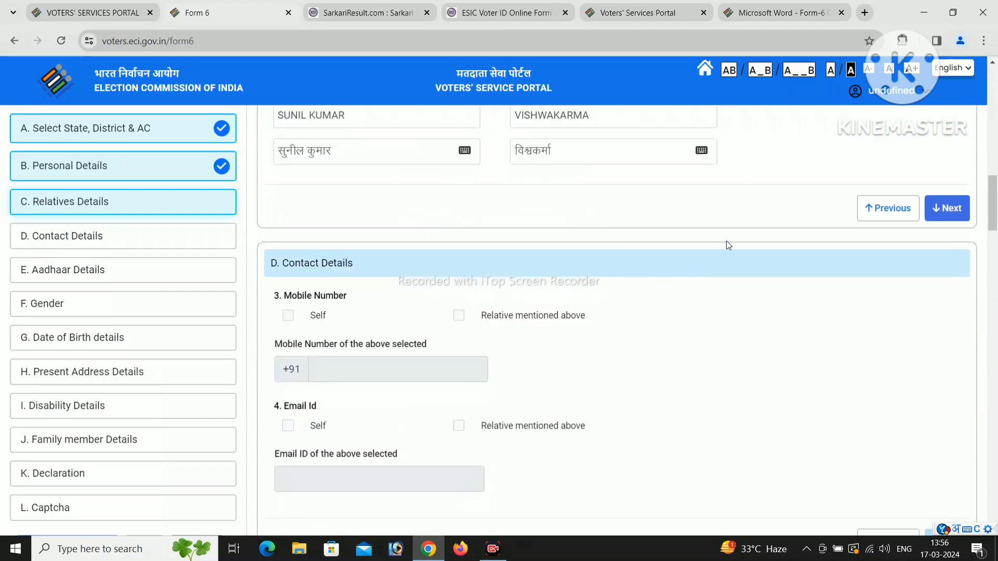
pyautogui.click(947, 211)
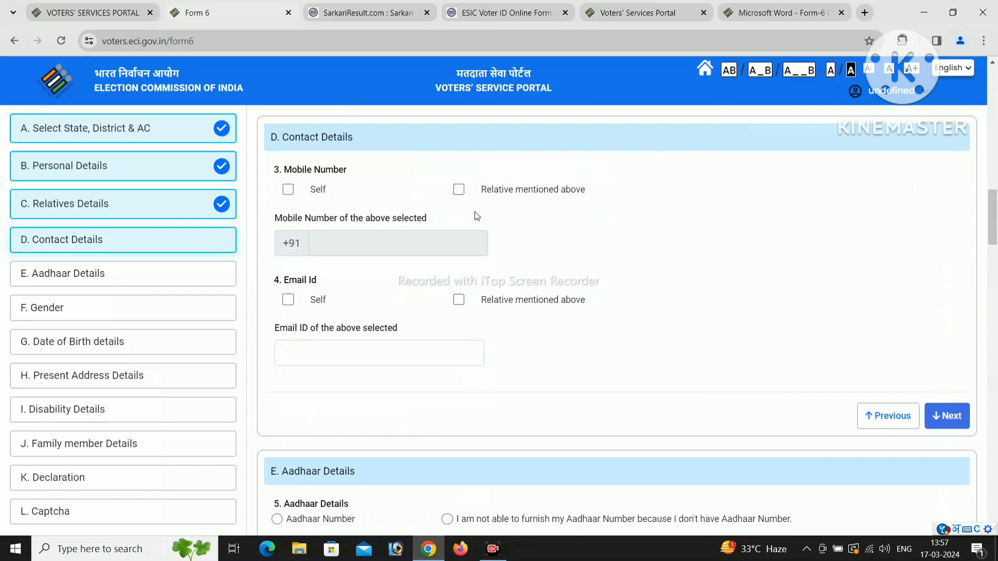
# - Mark the mobile number as the relative's and enter the relative's mobile number
pyautogui.click(459, 189)
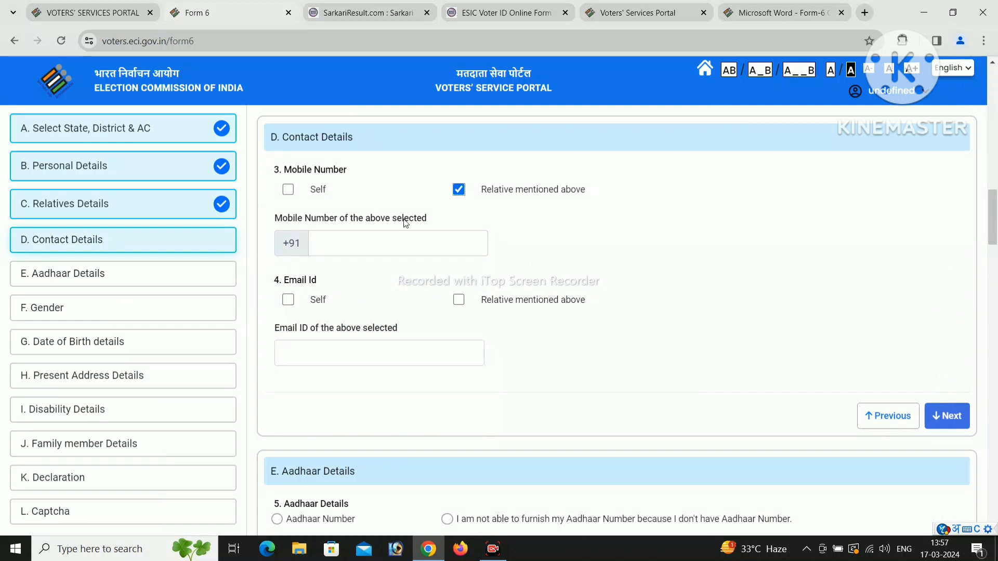
pyautogui.click(385, 245)
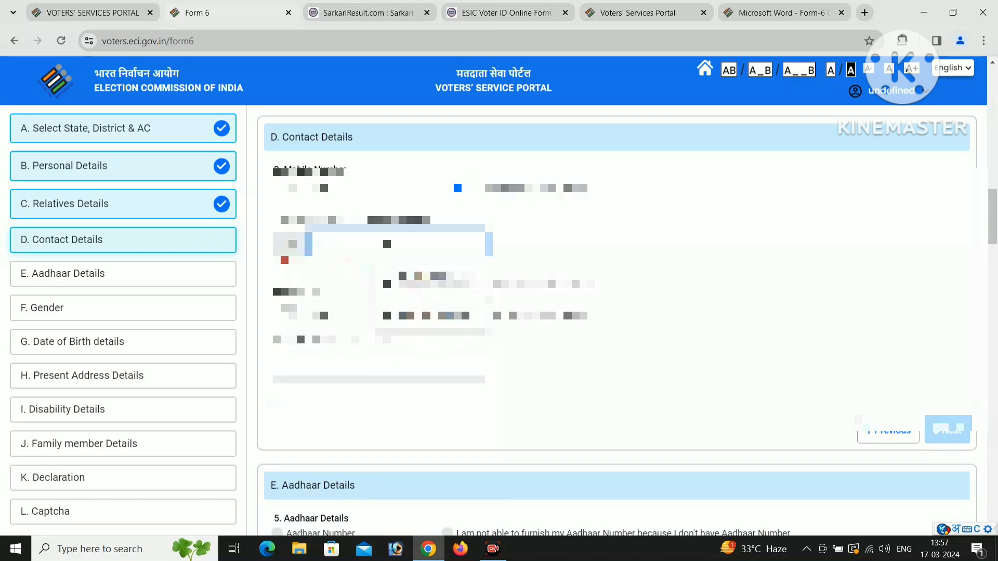
pyautogui.write('********')
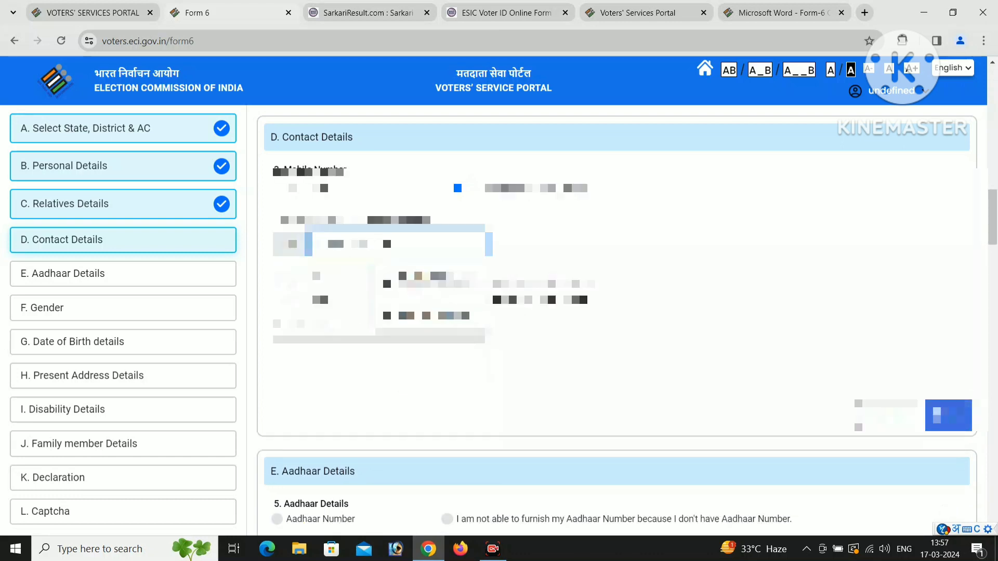
# - Mark the email as the relative's, fill in the relative's e-mail address, and continue to Aadhaar Details
pyautogui.click(536, 323)
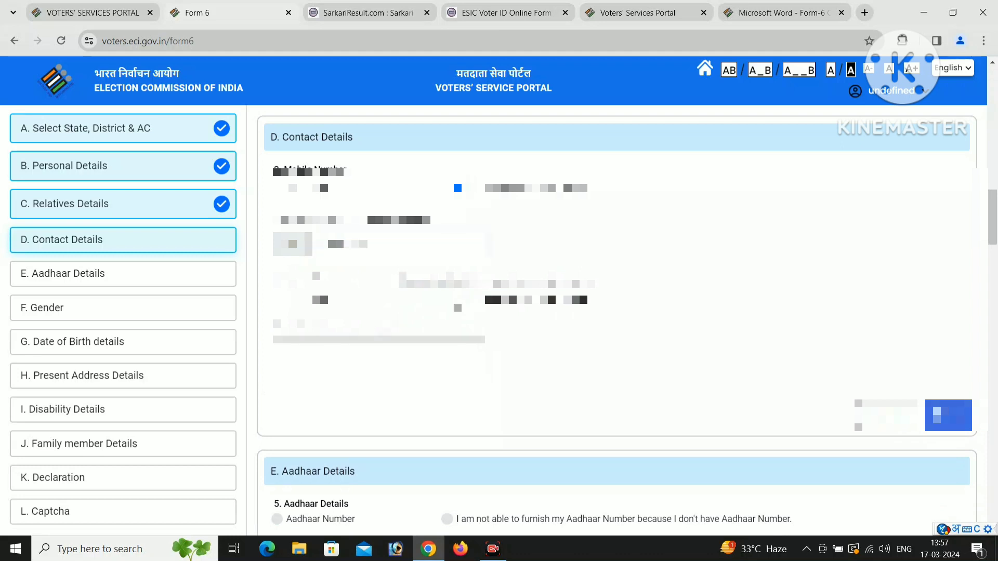
pyautogui.click(459, 304)
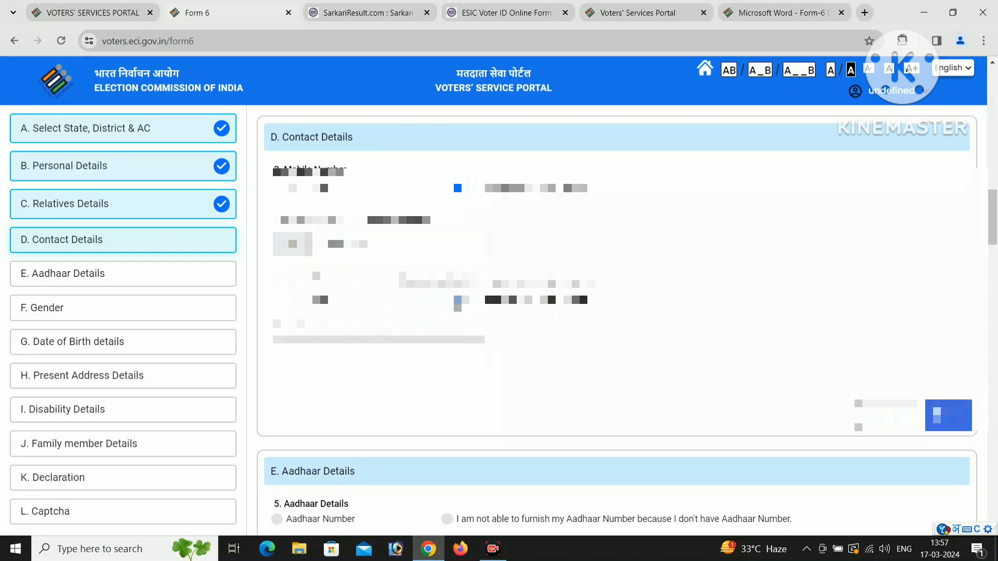
pyautogui.click(442, 361)
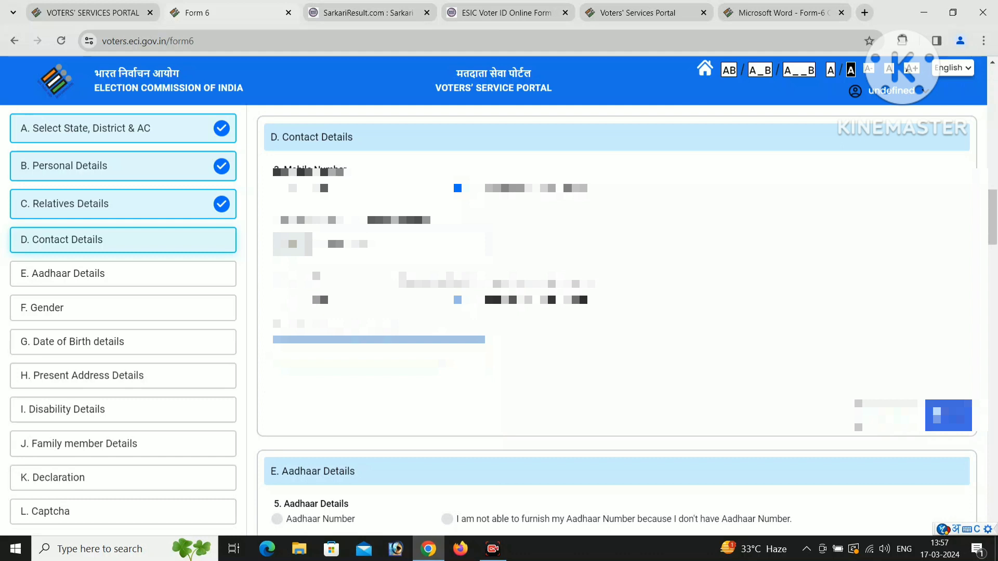
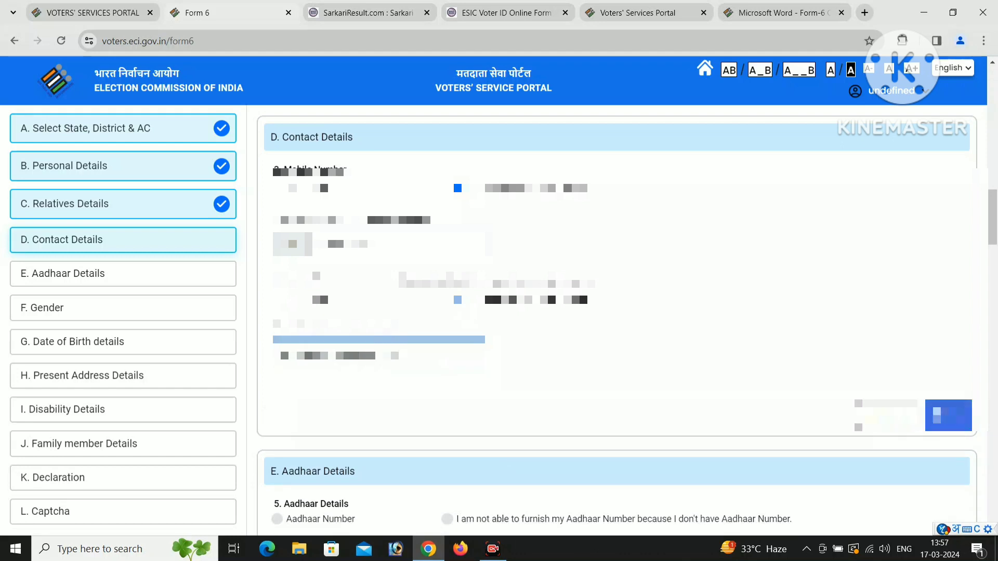
pyautogui.click(945, 417)
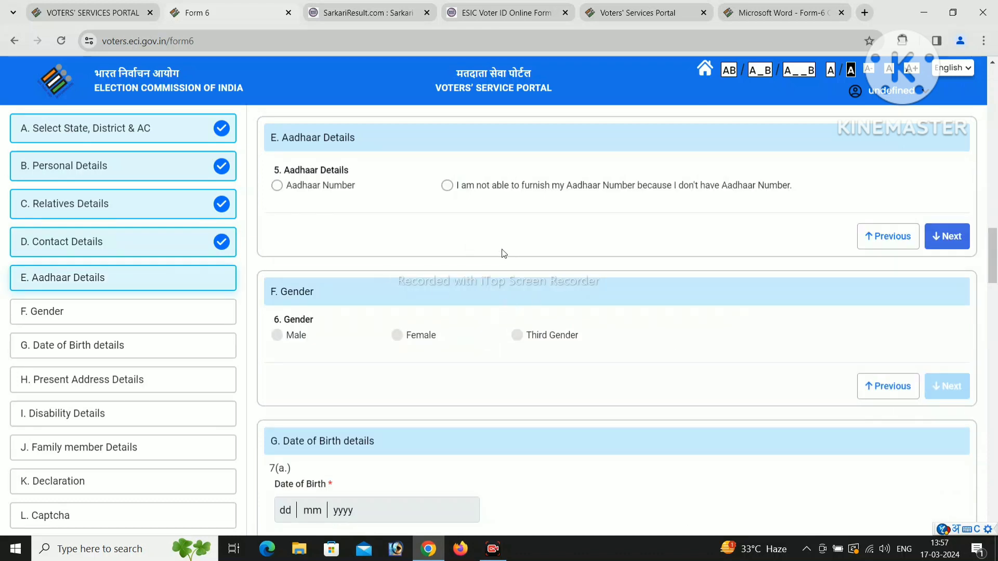
# - Choose the Aadhaar Number option, enter the applicant's Aadhaar number, and continue to Gender
pyautogui.click(271, 189)
pyautogui.click(316, 250)
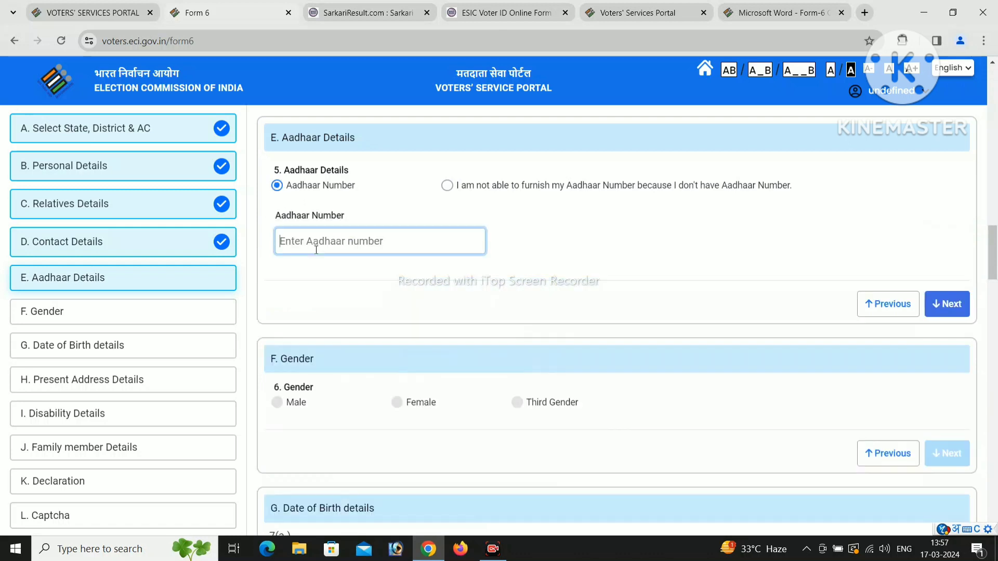
pyautogui.write('2')
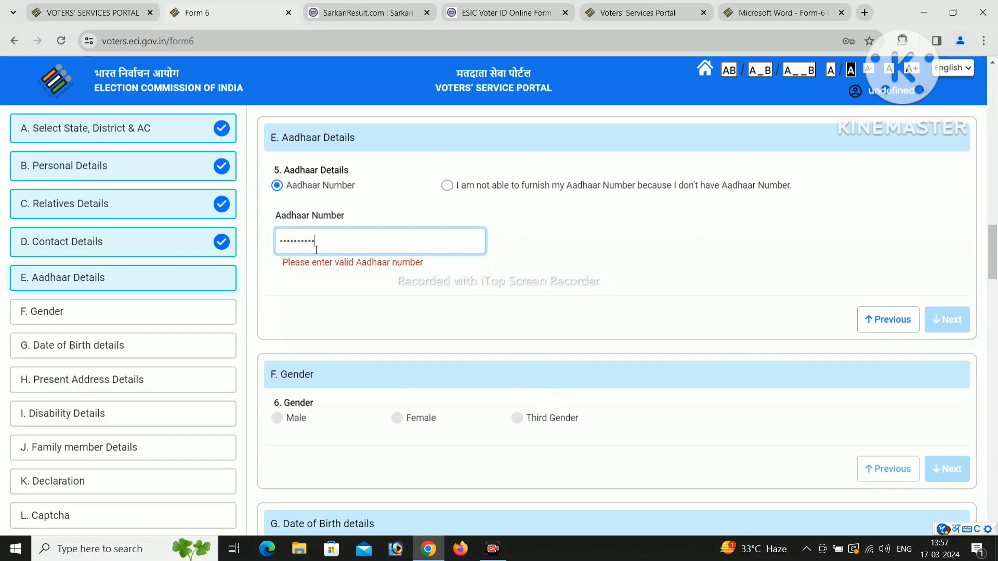
pyautogui.write('12')
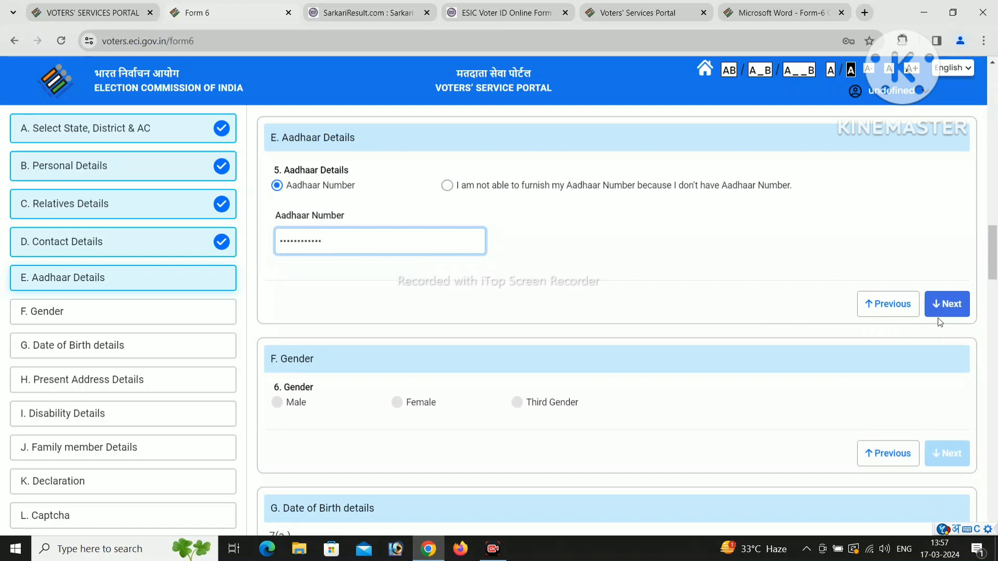
pyautogui.click(944, 308)
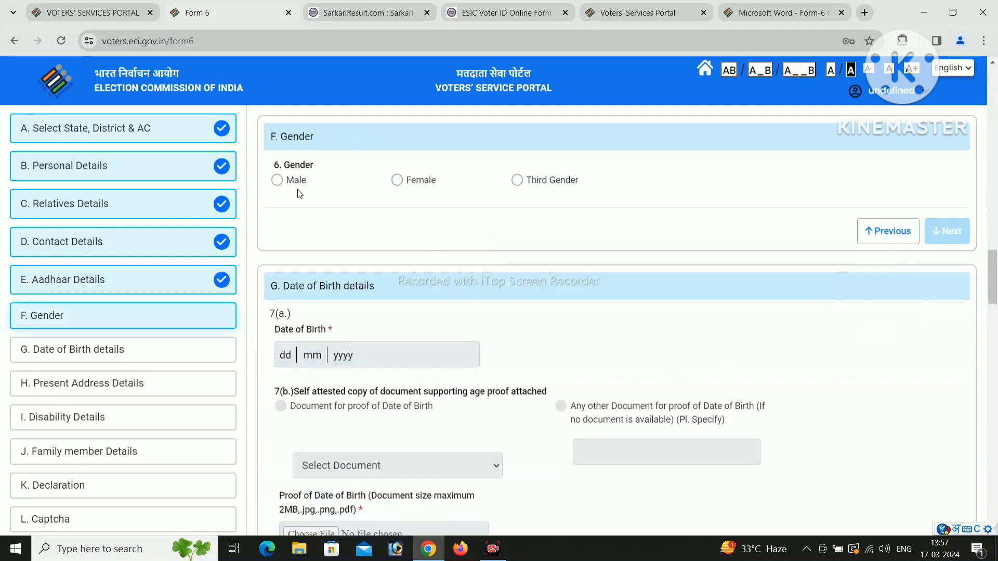
# - Select Male as the gender, continue, and enter the applicant's date of birth
pyautogui.click(277, 180)
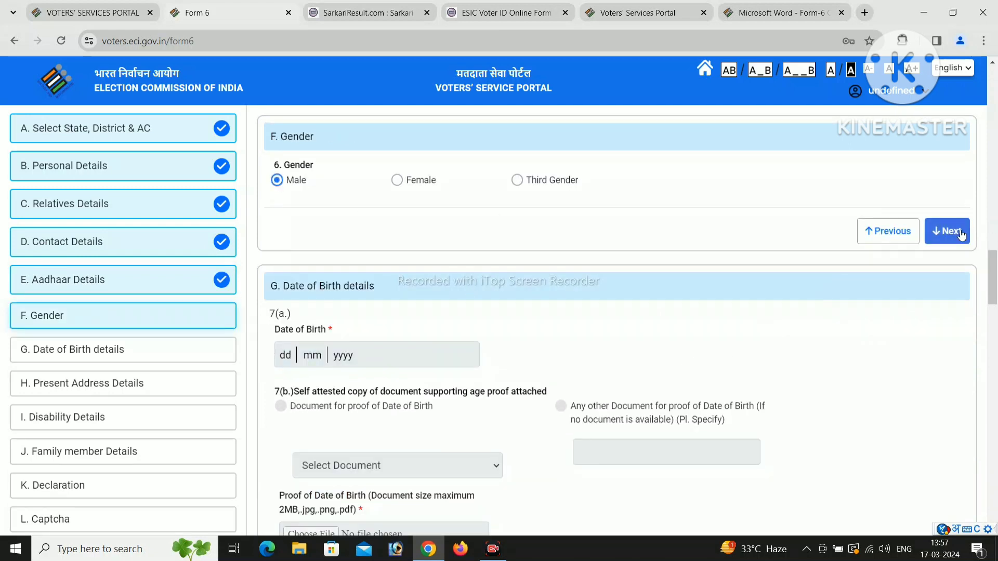
pyautogui.click(961, 235)
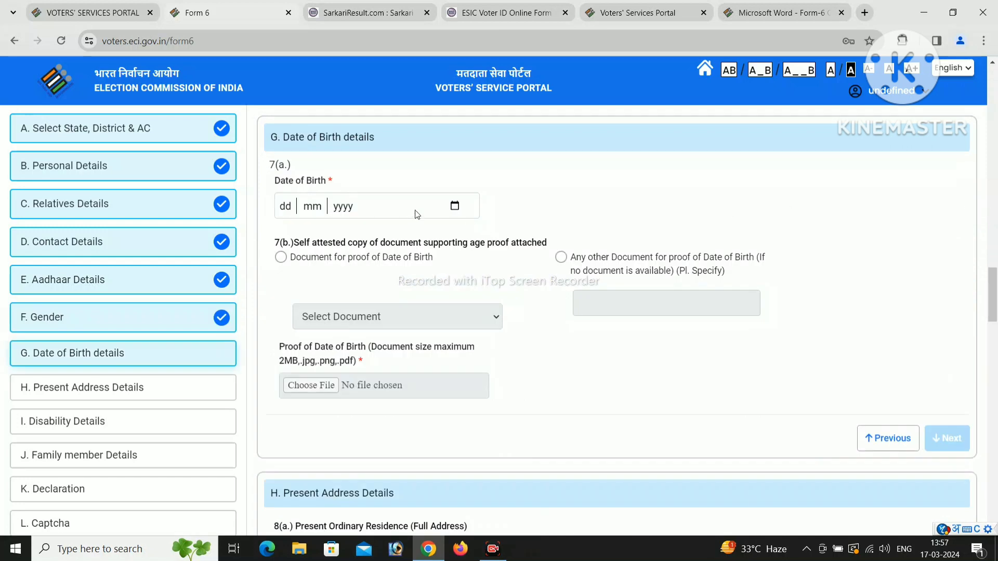
pyautogui.click(343, 210)
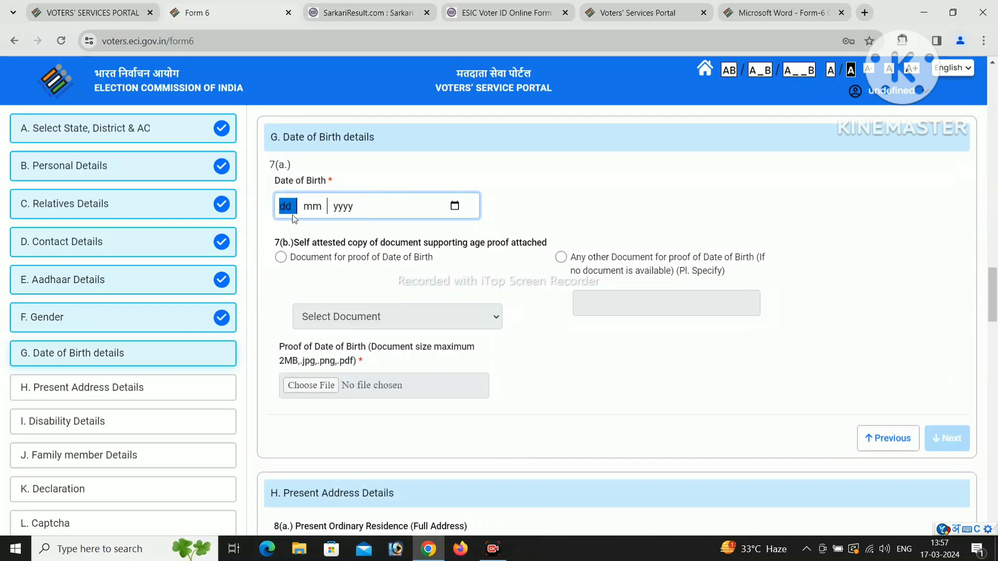
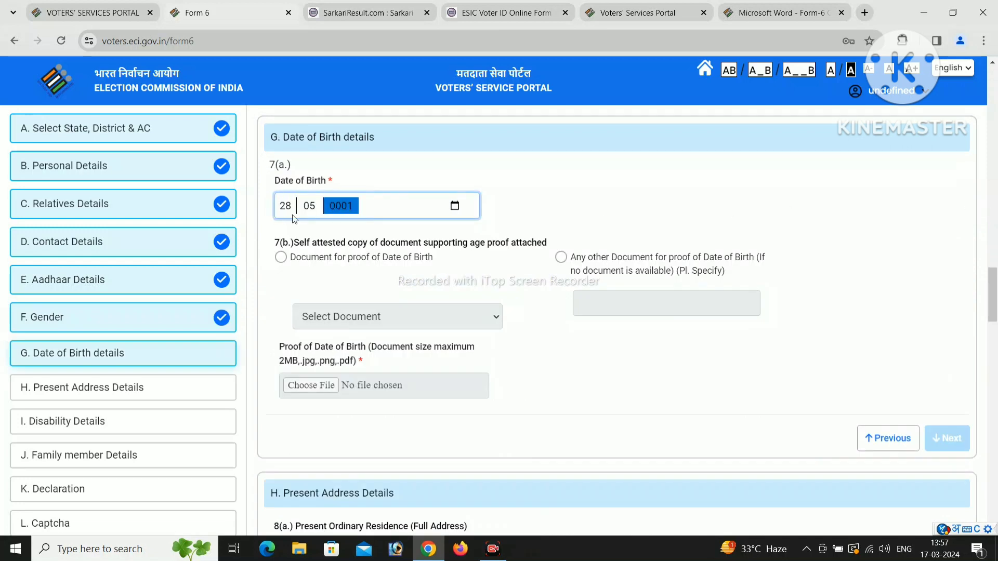
# - Choose document proof of date of birth, select Aadhaar Card, and upload the AADHAR file
pyautogui.click(281, 258)
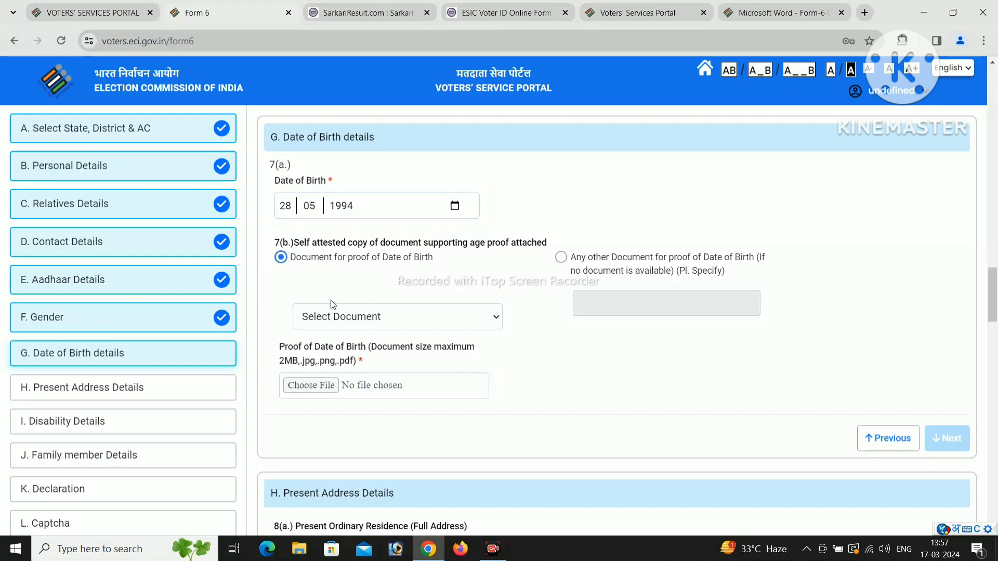
pyautogui.click(352, 324)
pyautogui.click(336, 361)
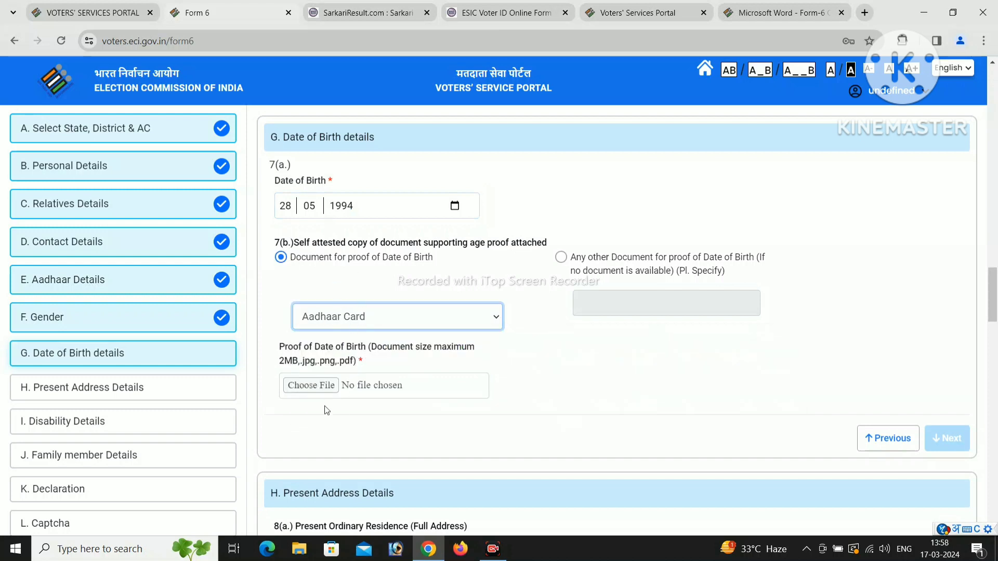
pyautogui.click(326, 386)
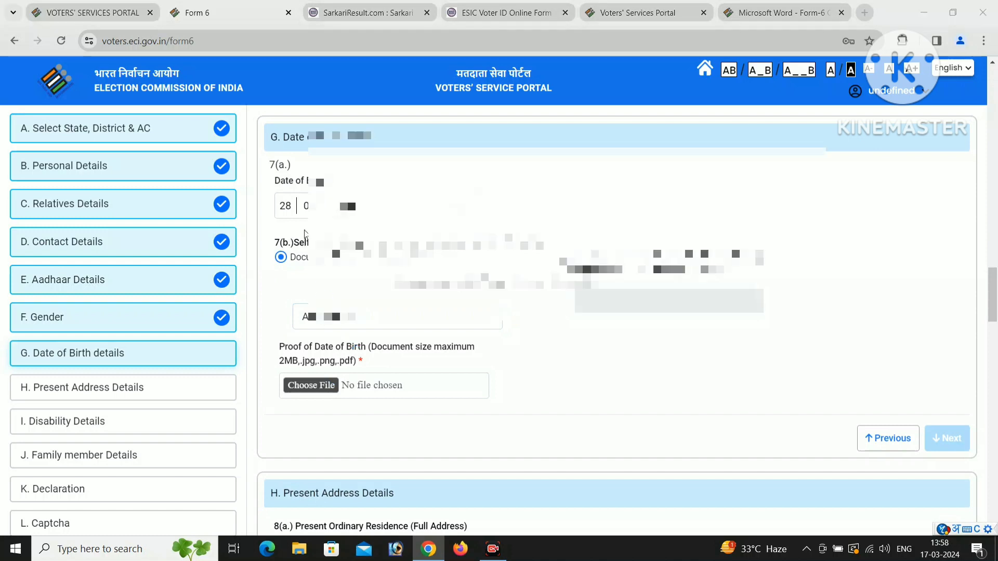
pyautogui.click(343, 159)
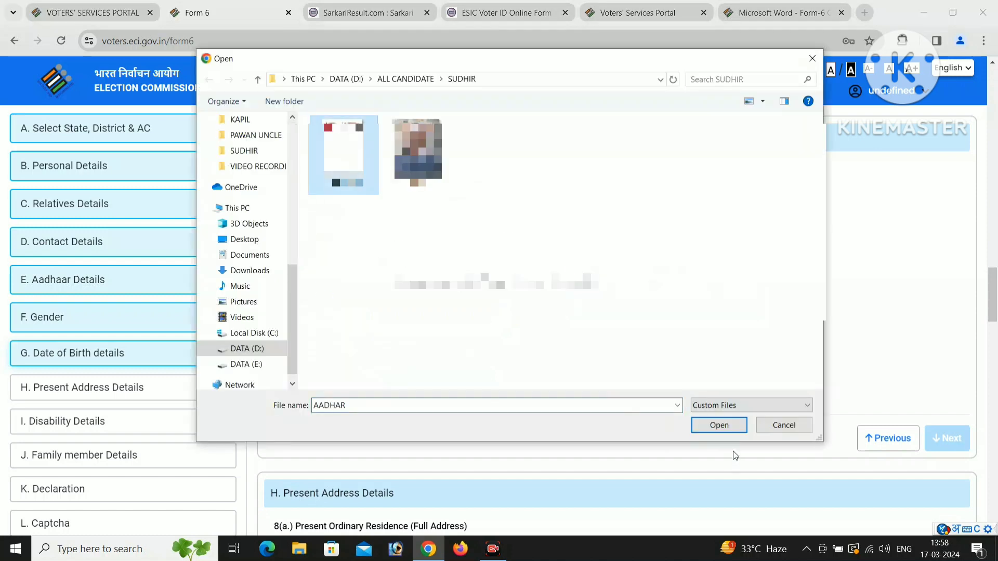
pyautogui.click(719, 426)
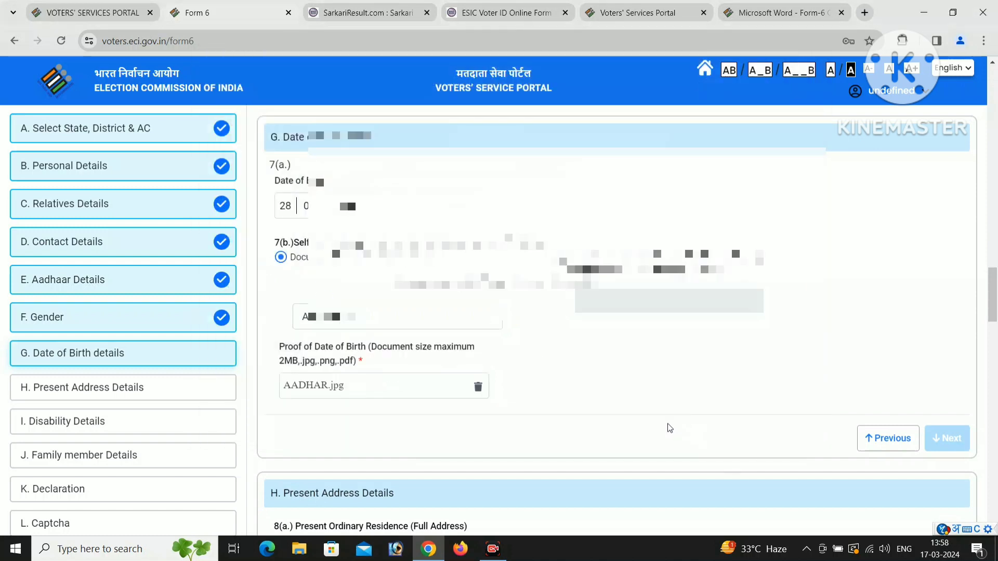
# - Continue to Present Address Details and enter GRAM as the house/building/apartment number
pyautogui.scroll(-1, 604, 385)
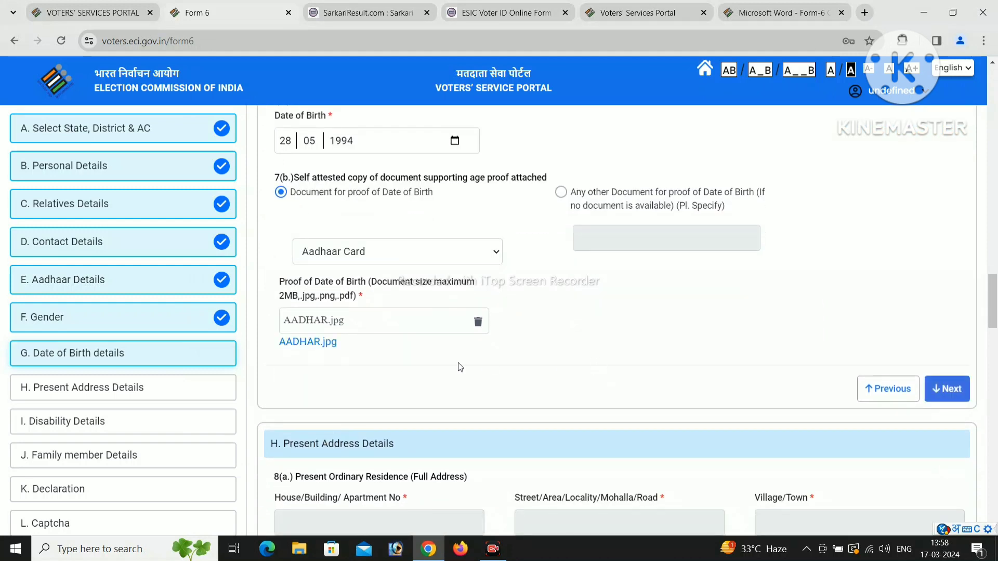
pyautogui.click(948, 390)
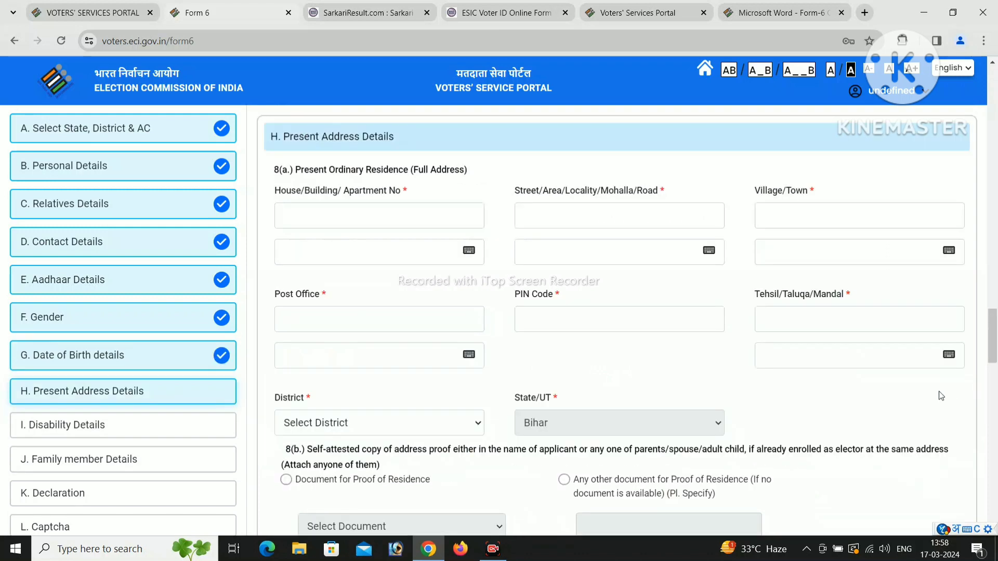
pyautogui.click(352, 206)
pyautogui.write('G')
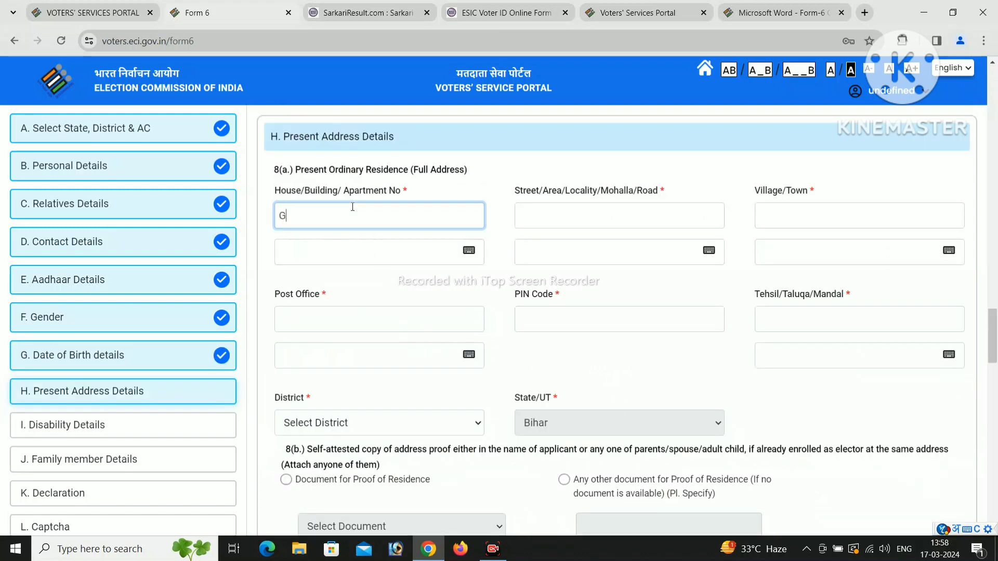
pyautogui.write('RAM')
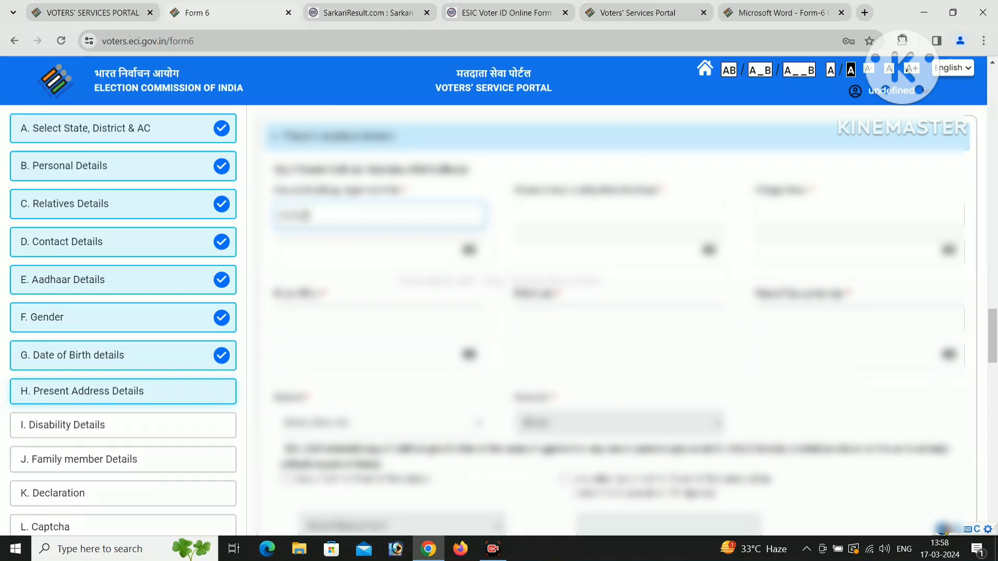
# - Enter GRAM as both the street/area/locality and the village/town
pyautogui.click(576, 214)
pyautogui.write('GRA')
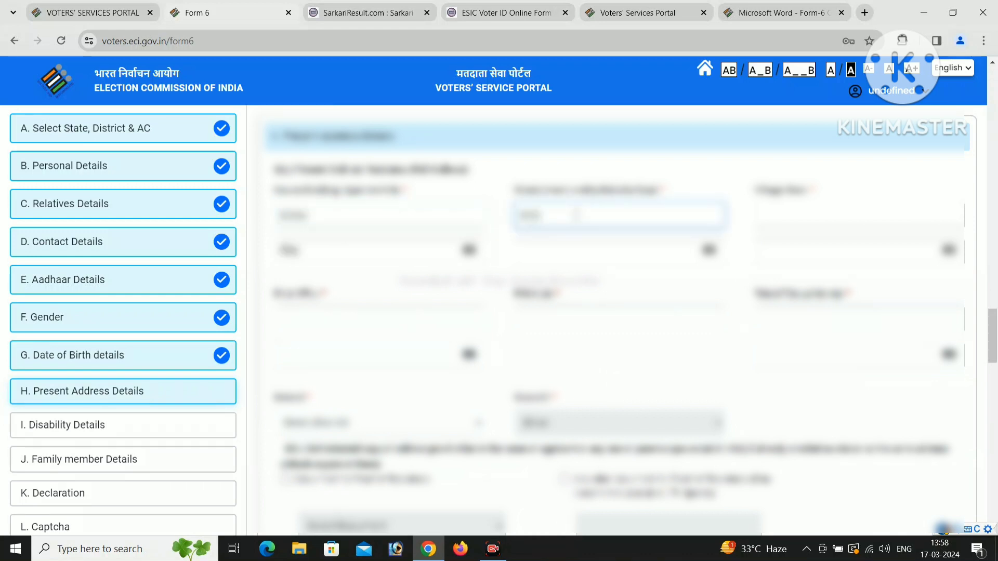
pyautogui.write('M')
pyautogui.click(770, 217)
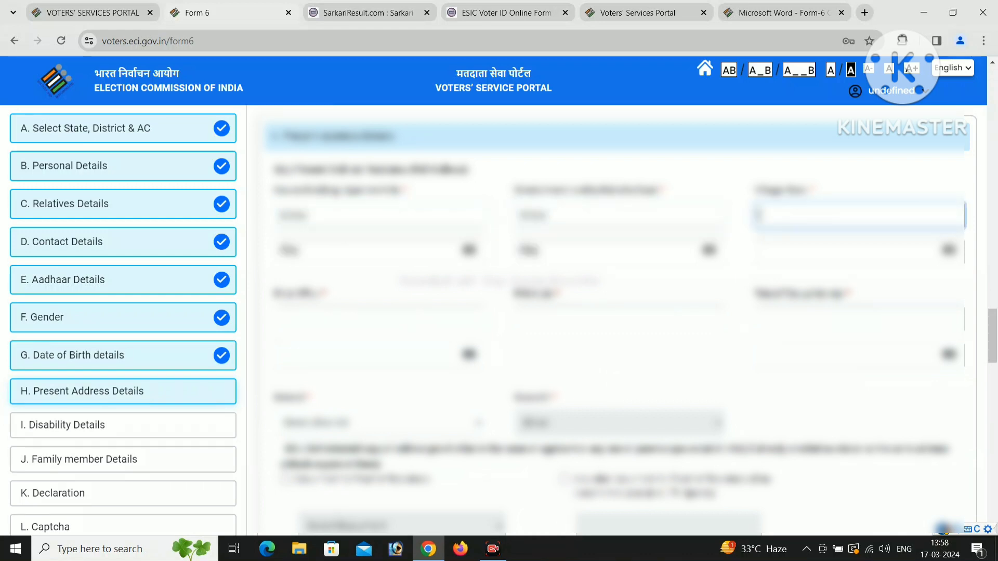
pyautogui.write('GRAM')
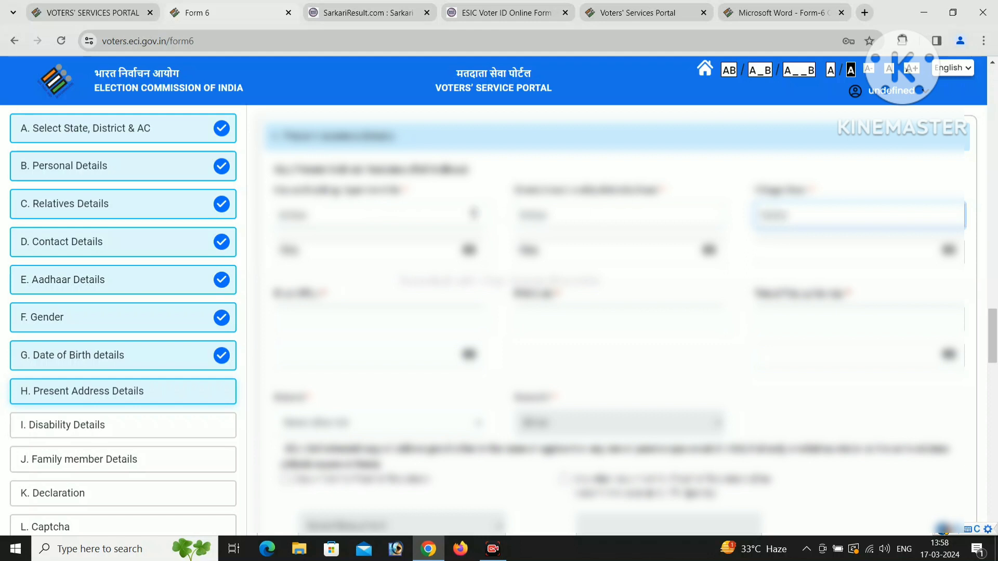
# - Revise the village/town entry to end in atna and open its regional-language field
pyautogui.click(657, 294)
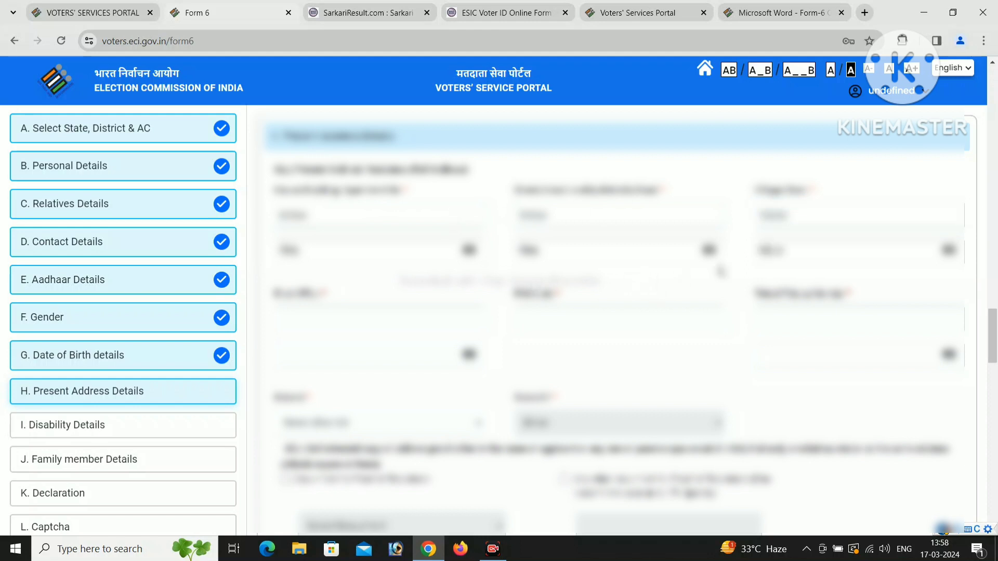
pyautogui.click(794, 219)
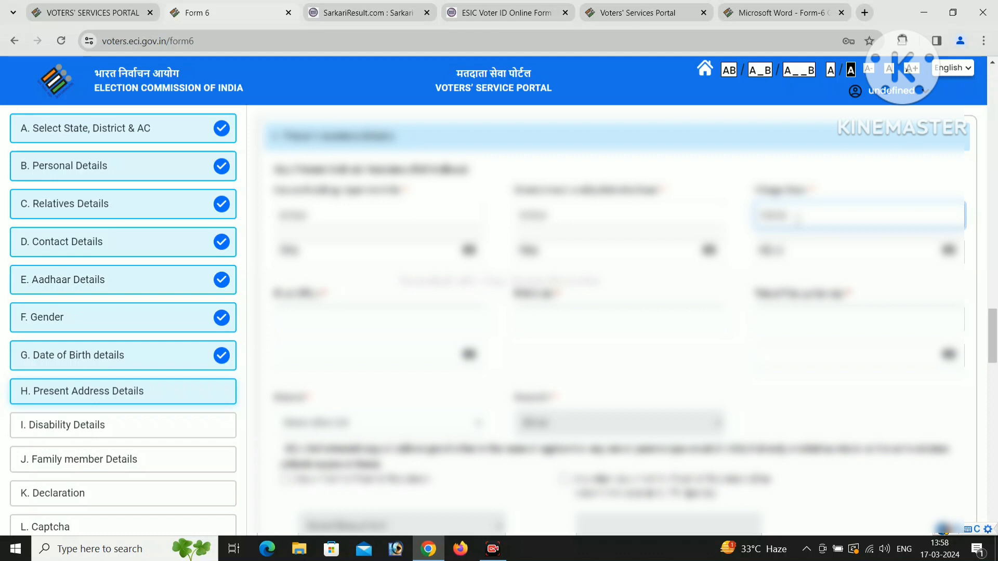
pyautogui.press('BackSpace')
pyautogui.press('BackSpace')
pyautogui.press('BackSpace')
pyautogui.press('BackSpace')
pyautogui.write('atna')
pyautogui.click(800, 245)
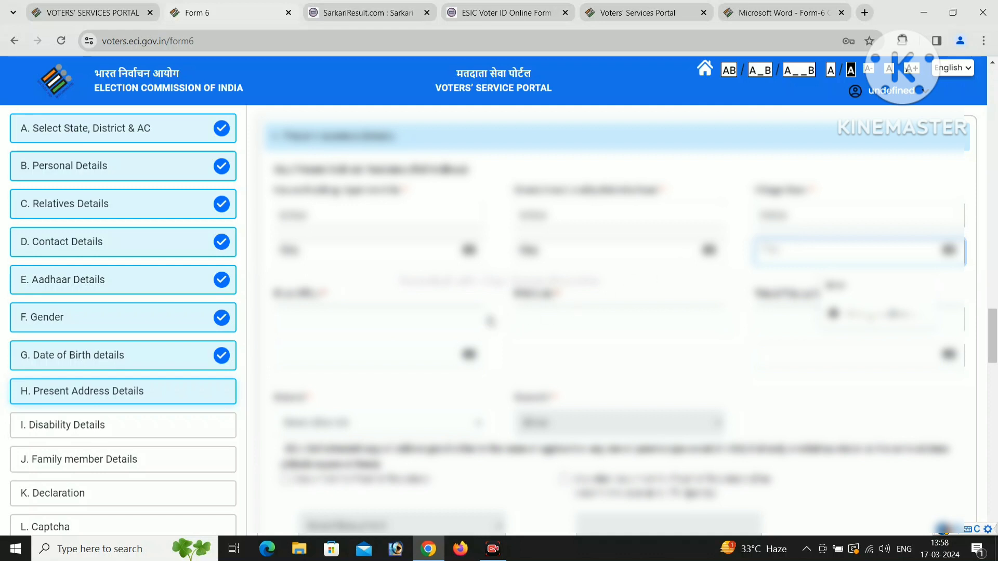
# - Enter patna as the post office and 80001 as the PIN code
pyautogui.click(467, 323)
pyautogui.write('patn')
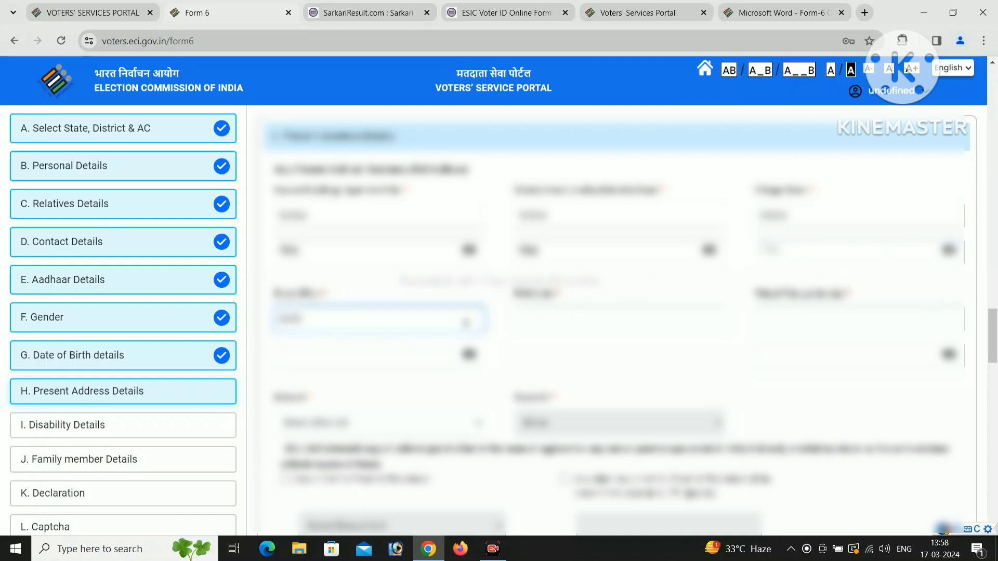
pyautogui.write('a')
pyautogui.click(549, 320)
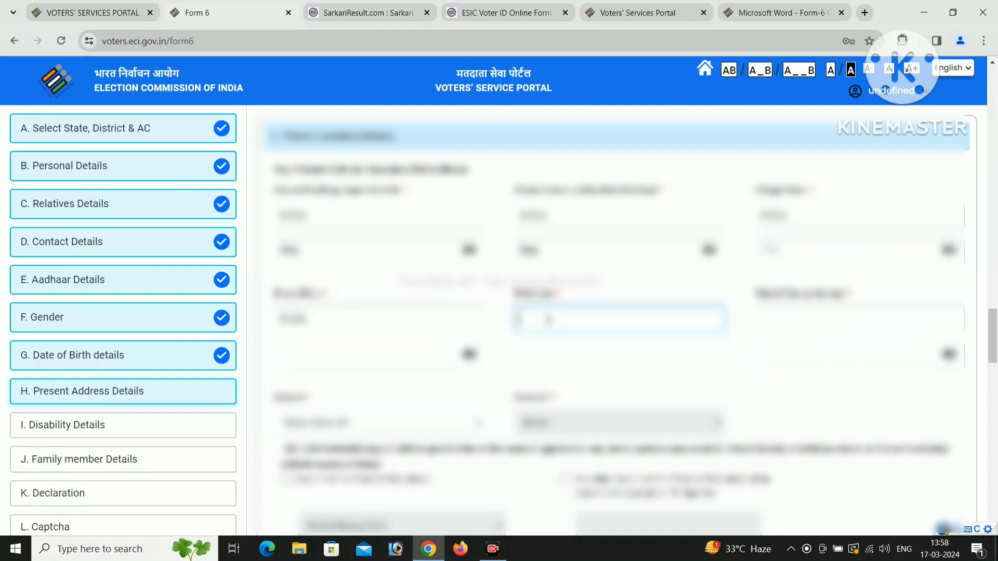
pyautogui.write('8000')
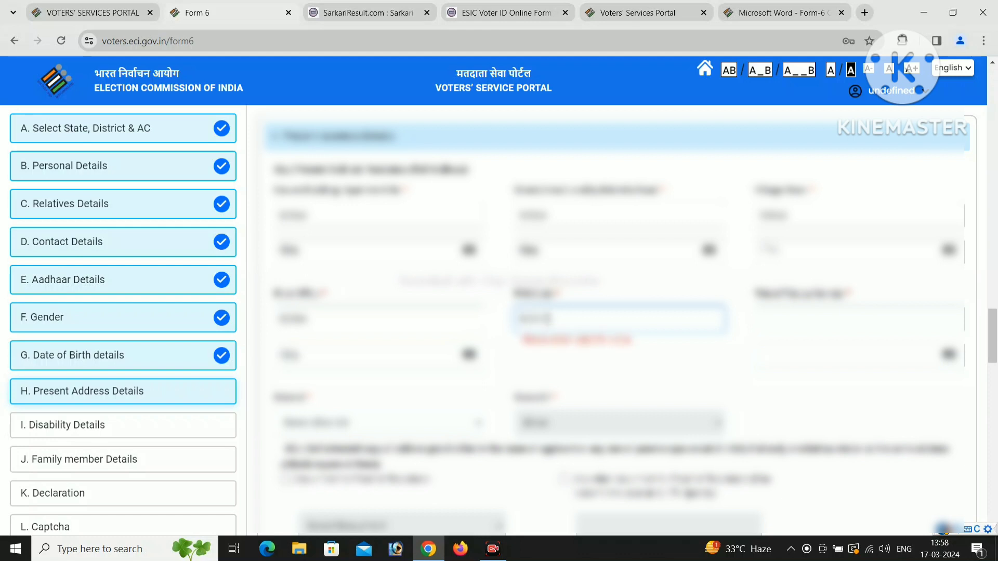
pyautogui.write('1')
# - Enter sadar h as the tehsil/taluqa/mandal
pyautogui.click(869, 320)
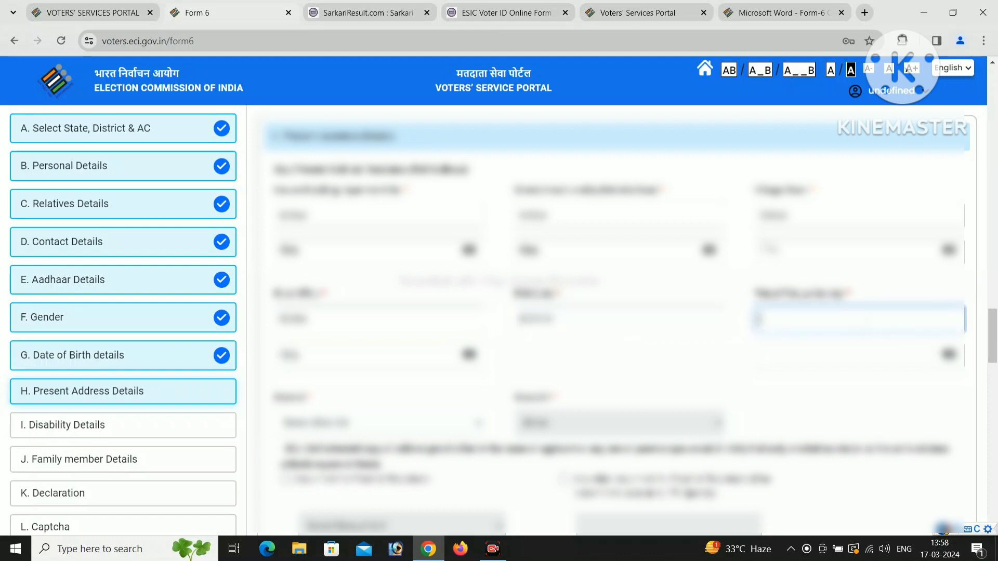
pyautogui.write('sadar h')
pyautogui.click(748, 364)
# - Select the applicant's district for the present address
pyautogui.scroll(-2, 748, 364)
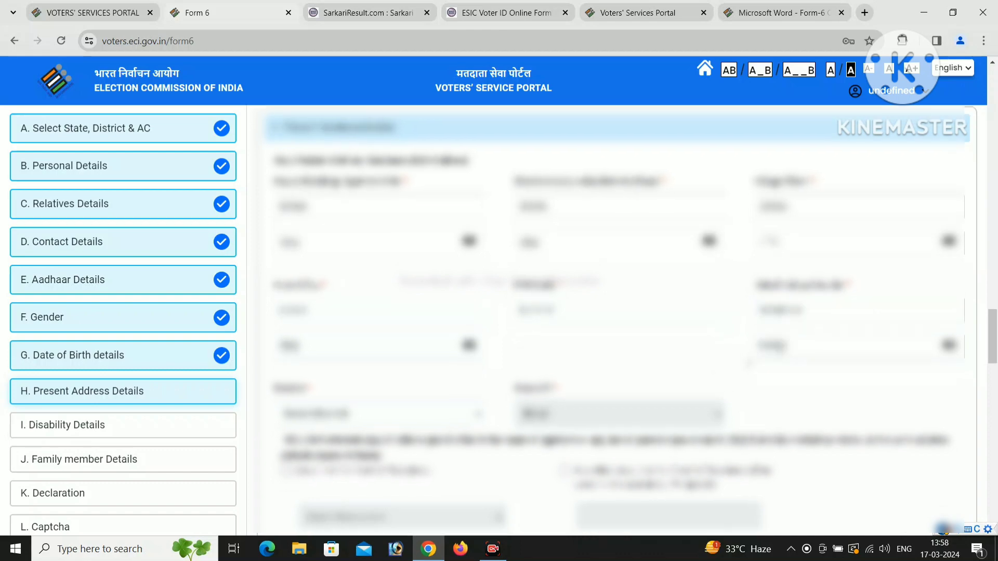
pyautogui.click(338, 297)
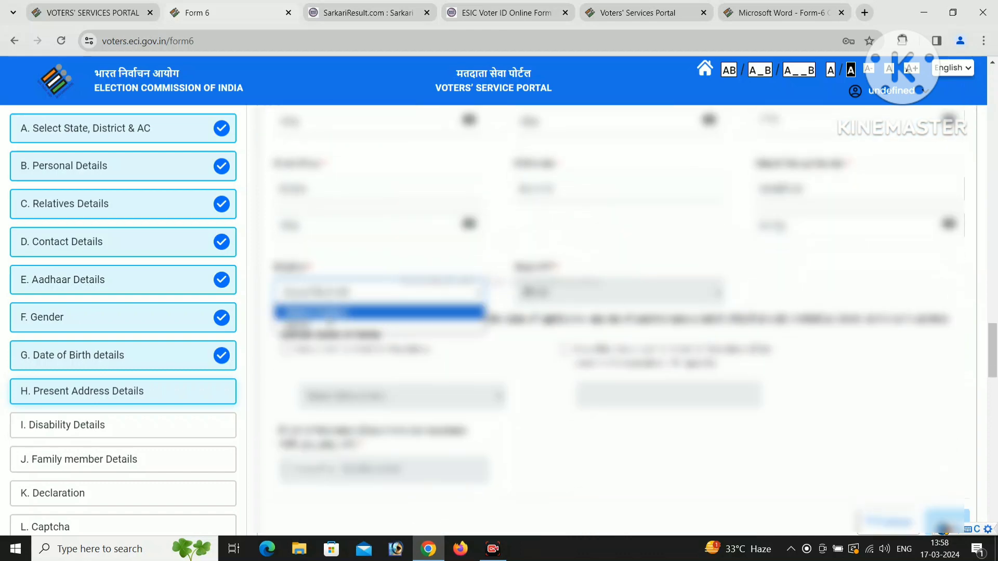
pyautogui.click(330, 325)
pyautogui.scroll(1, 458, 307)
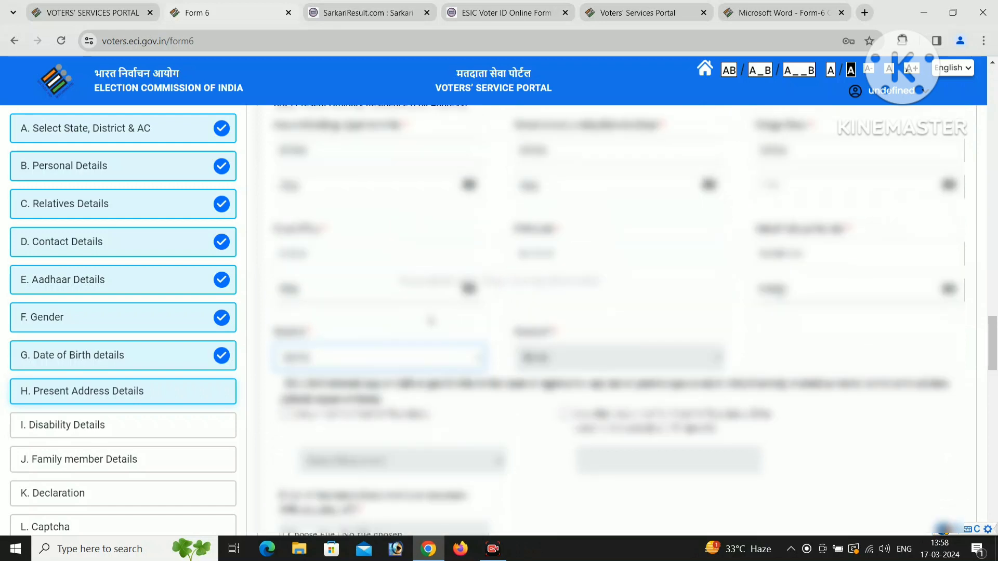
pyautogui.scroll(-2, 361, 341)
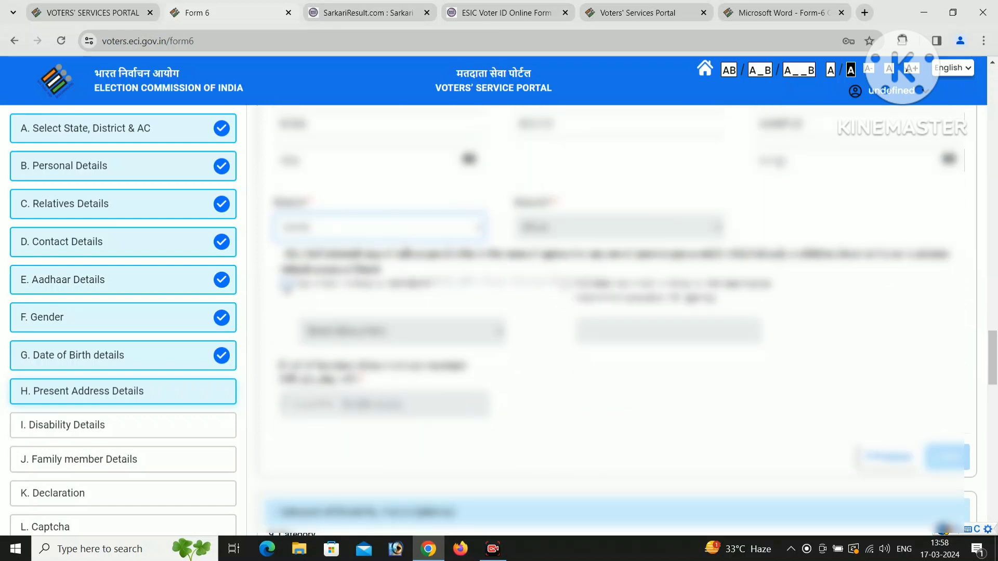
# - Choose document proof of residence, select Aadhaar Card, and upload the address proof file
pyautogui.click(286, 285)
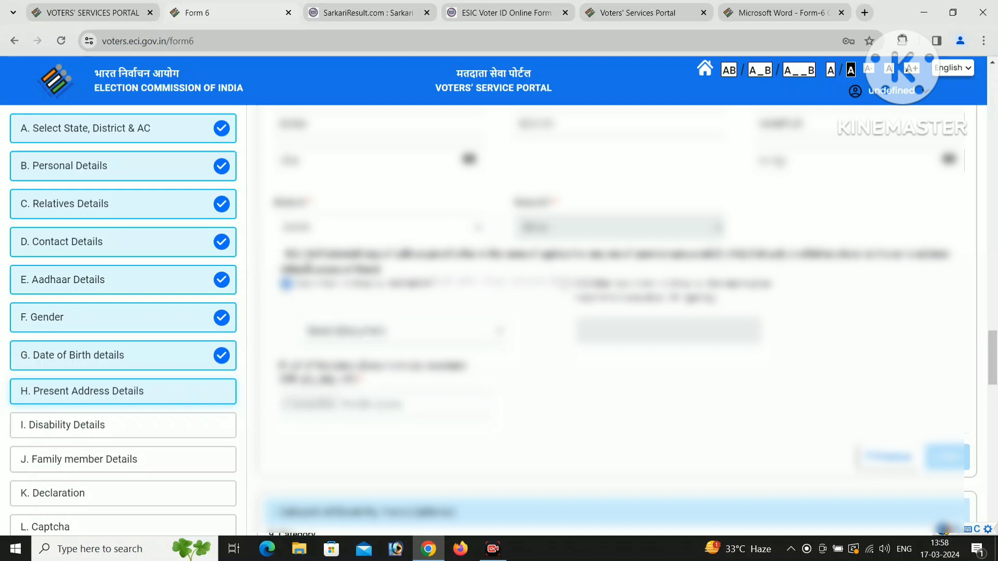
pyautogui.click(327, 337)
pyautogui.click(333, 376)
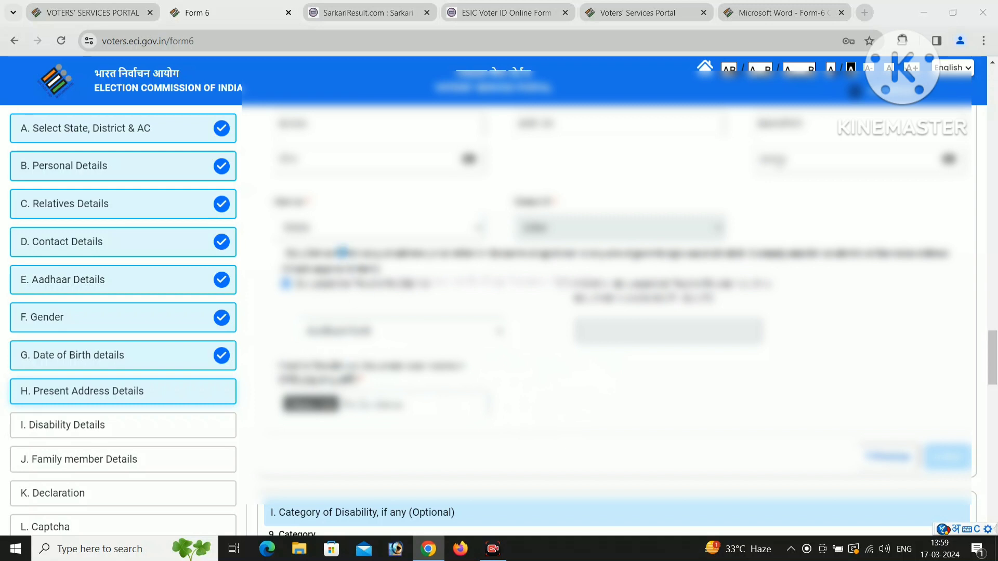
pyautogui.click(350, 162)
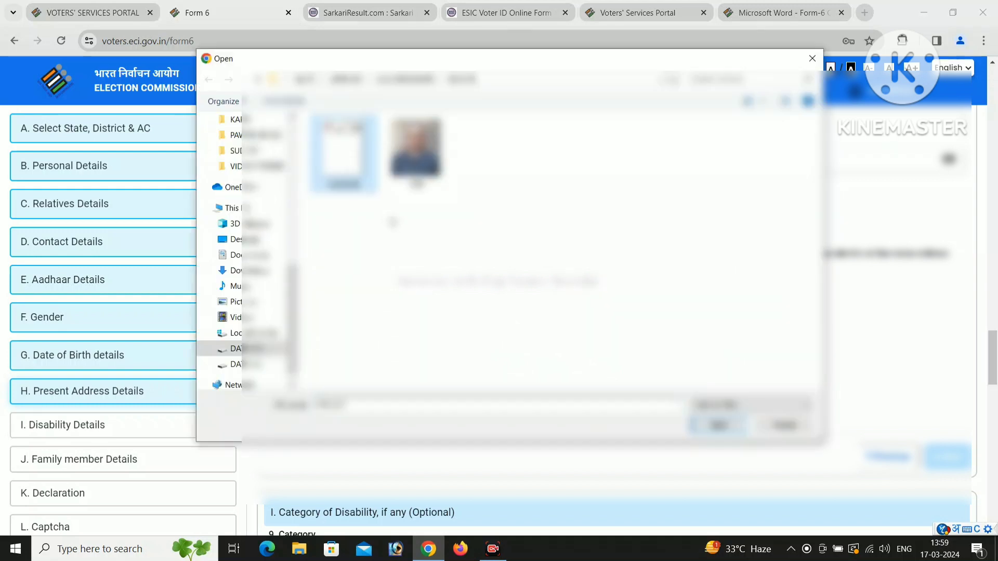
pyautogui.click(717, 423)
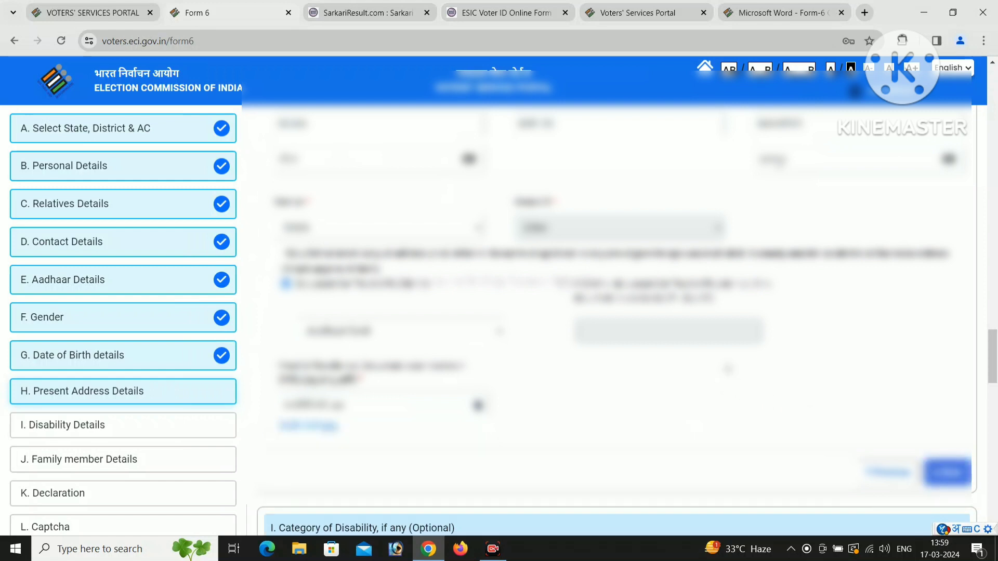
# - Continue past the Present Address and Disability Details sections
pyautogui.scroll(-1, 726, 370)
pyautogui.click(949, 410)
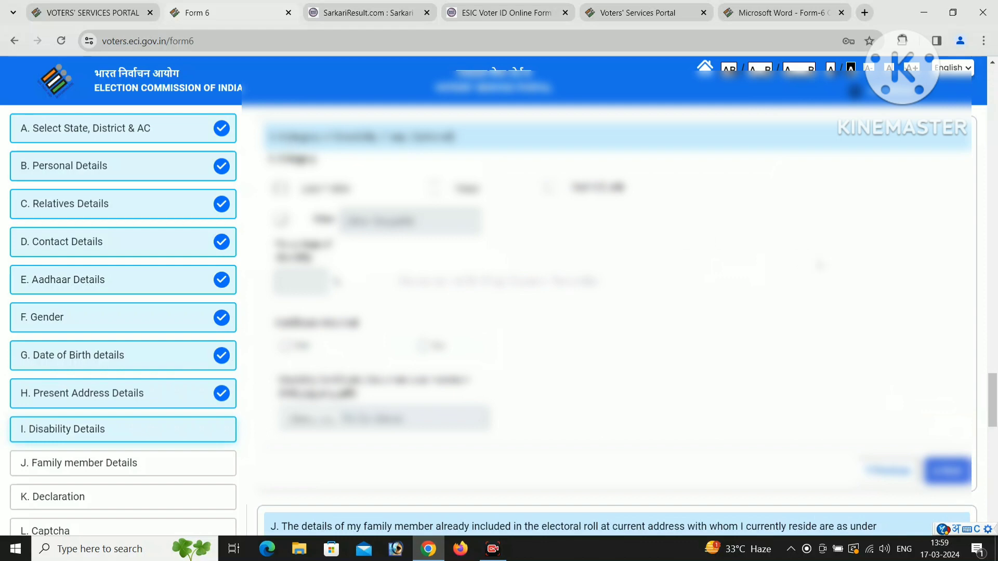
pyautogui.click(943, 474)
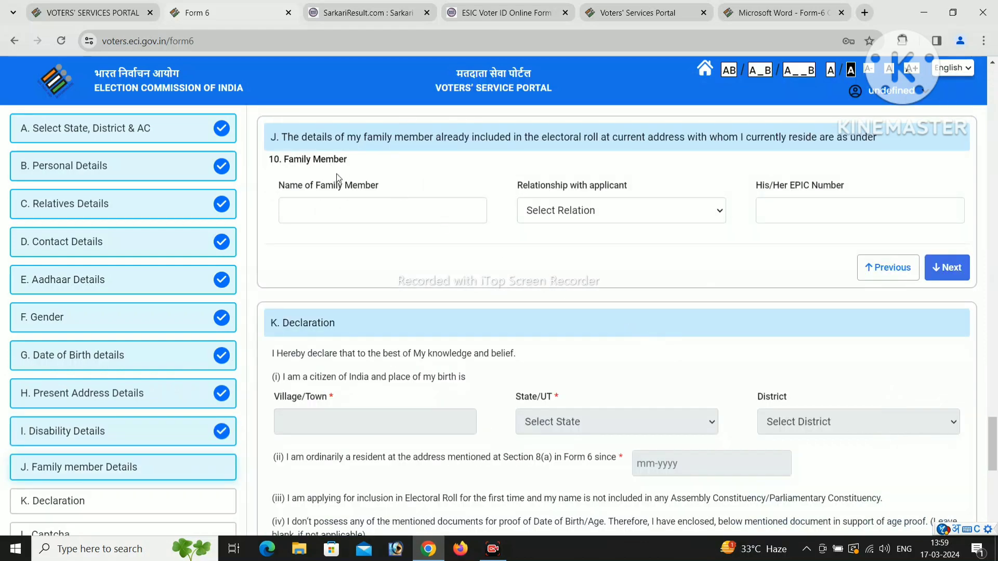
# - Enter the family member's full name in the family member details
pyautogui.click(349, 204)
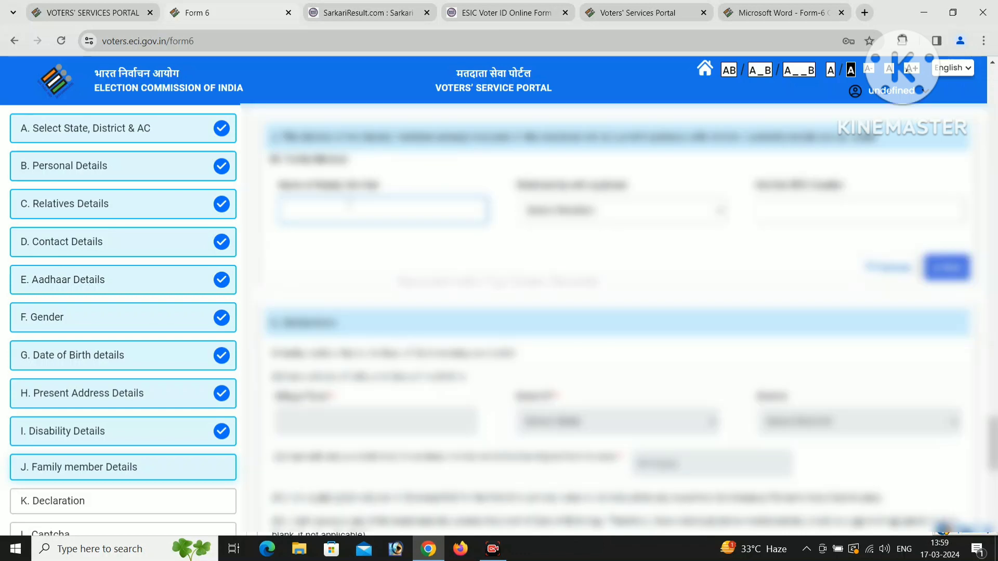
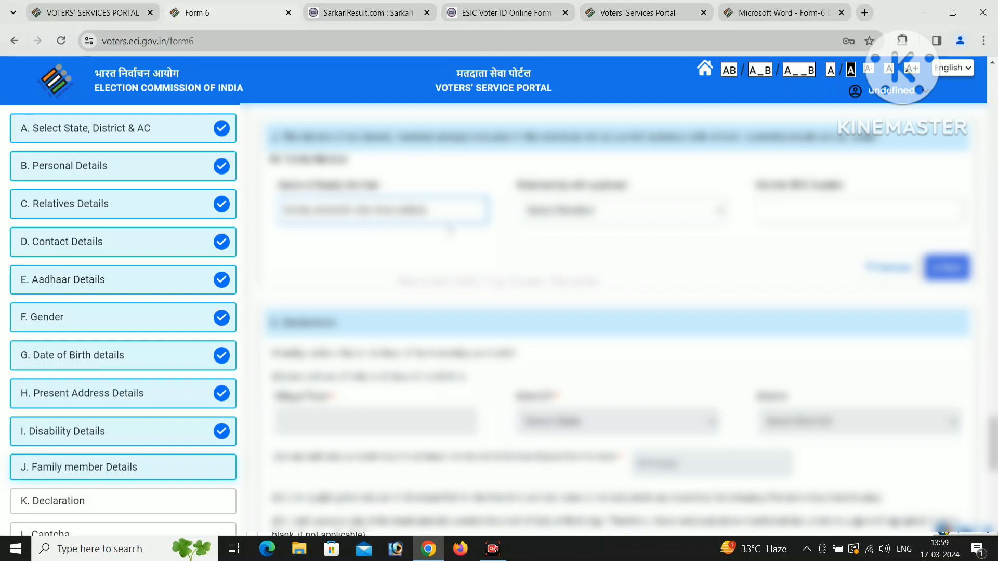
# - Select the family member's relationship with the applicant and enter their EPIC number
pyautogui.click(557, 218)
pyautogui.click(555, 240)
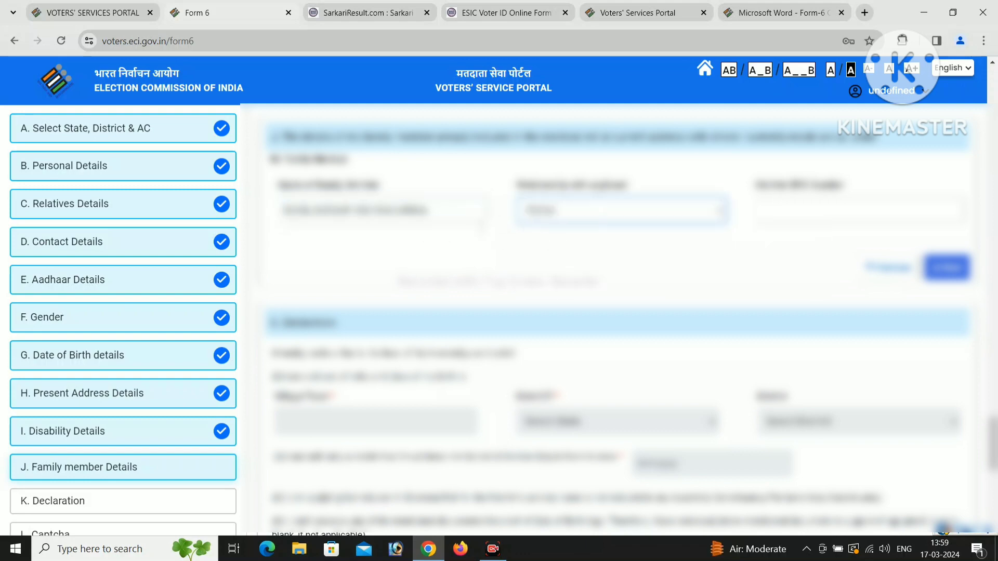
pyautogui.click(789, 212)
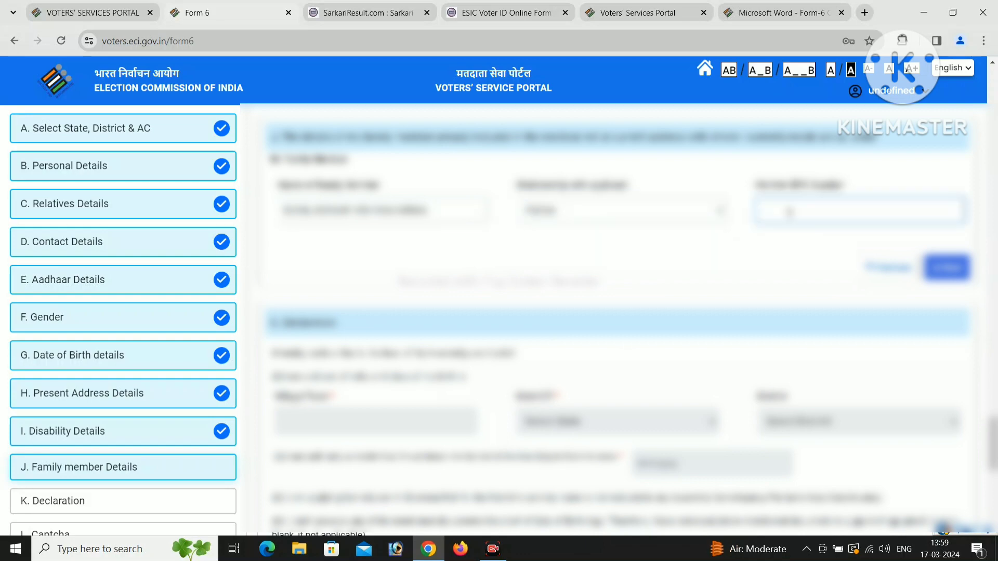
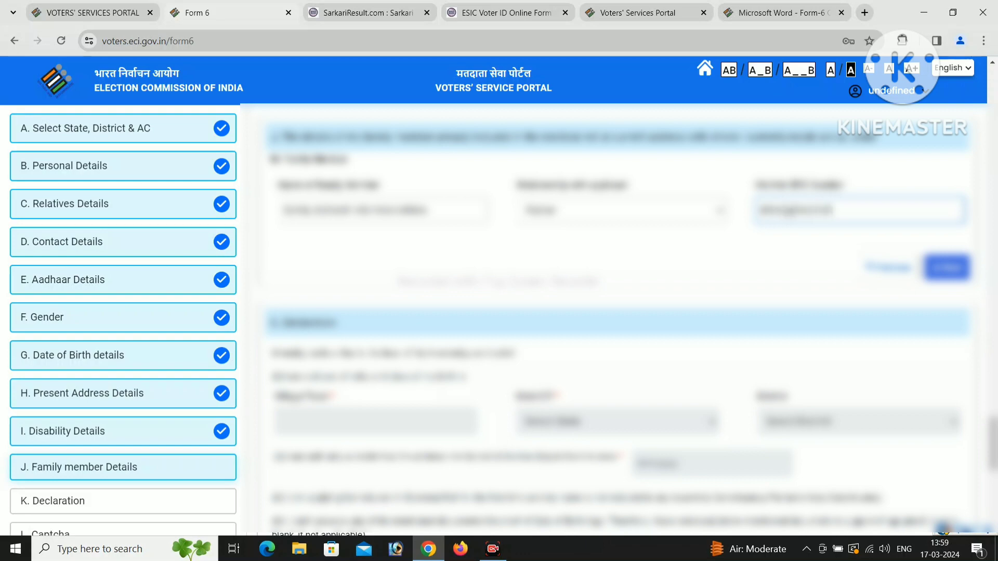
# - Continue from family member details, confirming the prompt, and proceed to the Declaration section
pyautogui.click(948, 269)
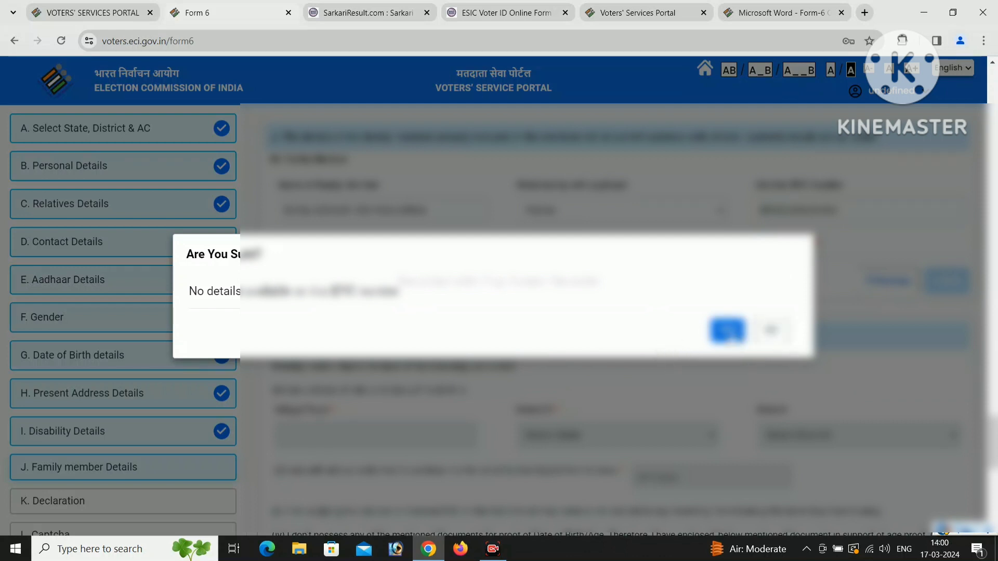
pyautogui.click(726, 331)
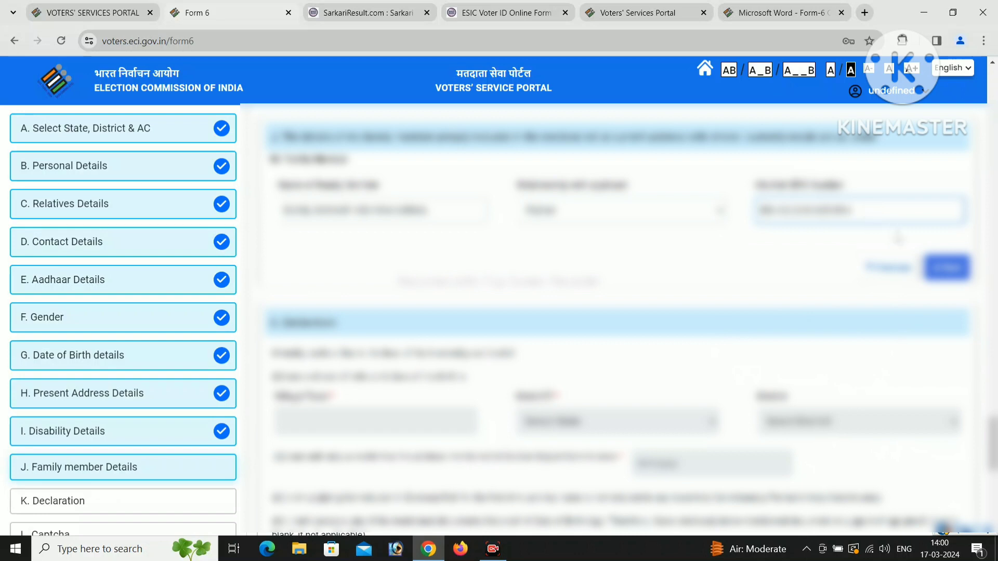
pyautogui.click(938, 266)
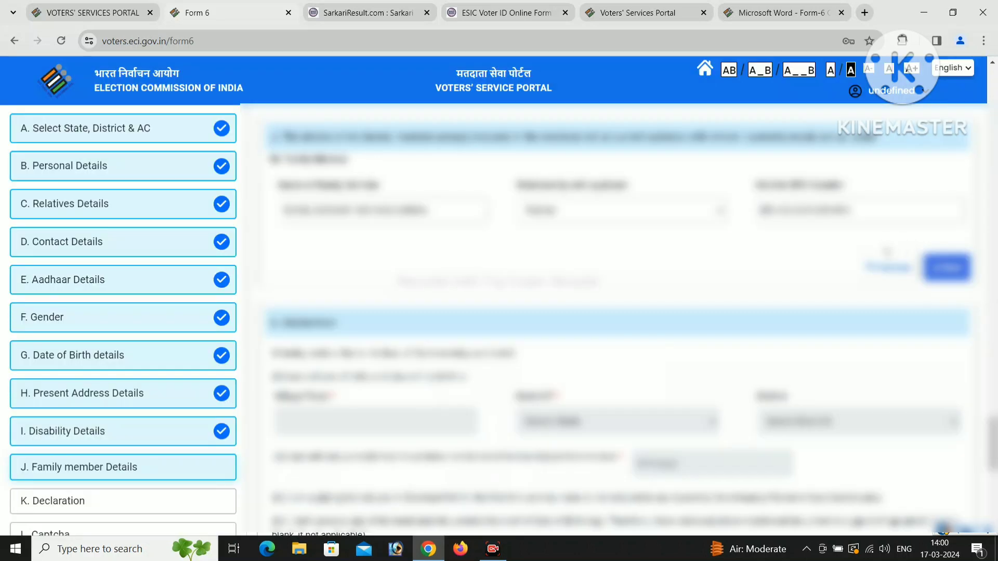
pyautogui.scroll(-1, 676, 327)
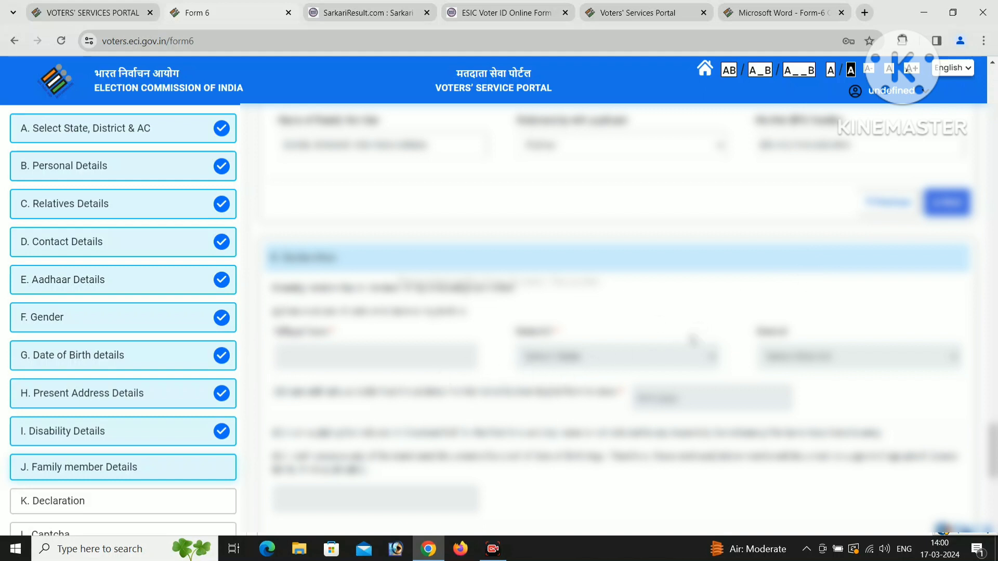
# - Open the Declaration section and enter GOGA as the birth Village/Town
pyautogui.scroll(-2, 463, 338)
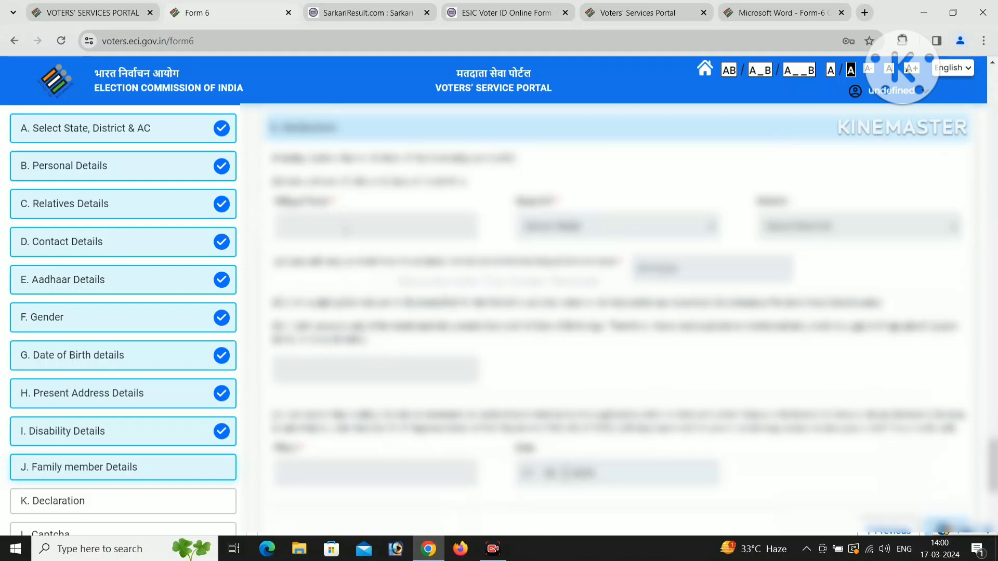
pyautogui.scroll(3, 967, 315)
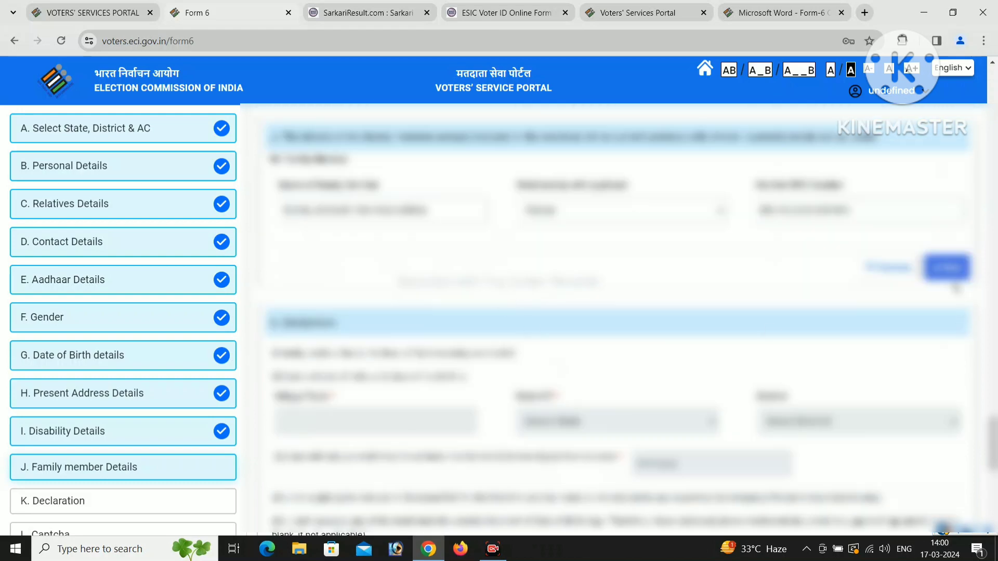
pyautogui.click(947, 268)
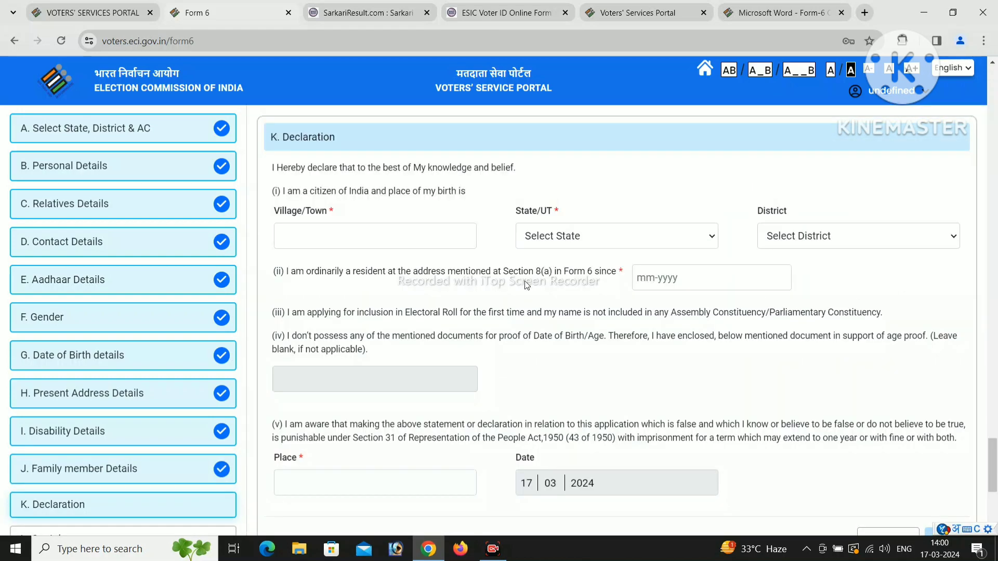
pyautogui.click(391, 237)
pyautogui.write('GOGA')
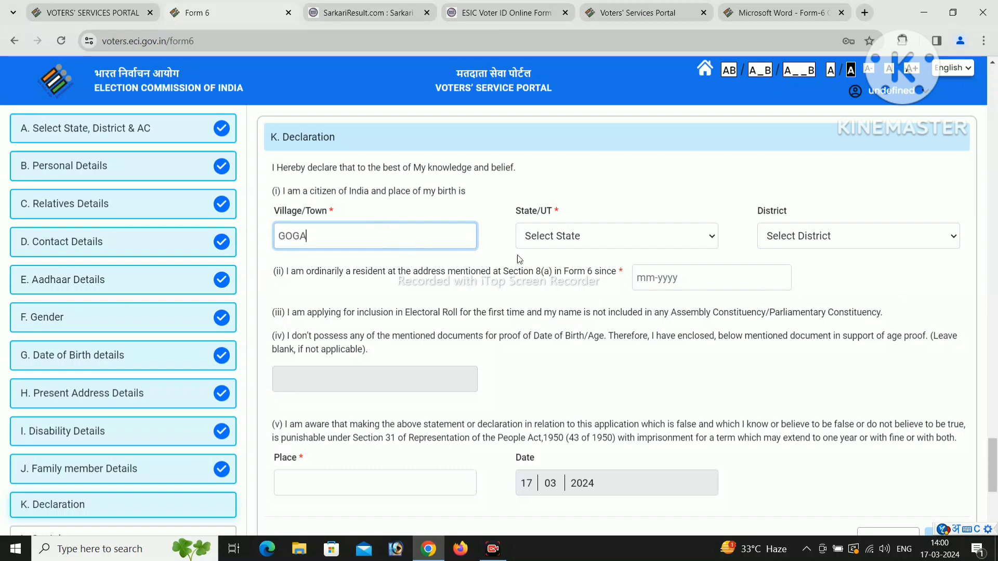
# - Select Bihar as the birth State/UT and GAYA as the district
pyautogui.click(534, 245)
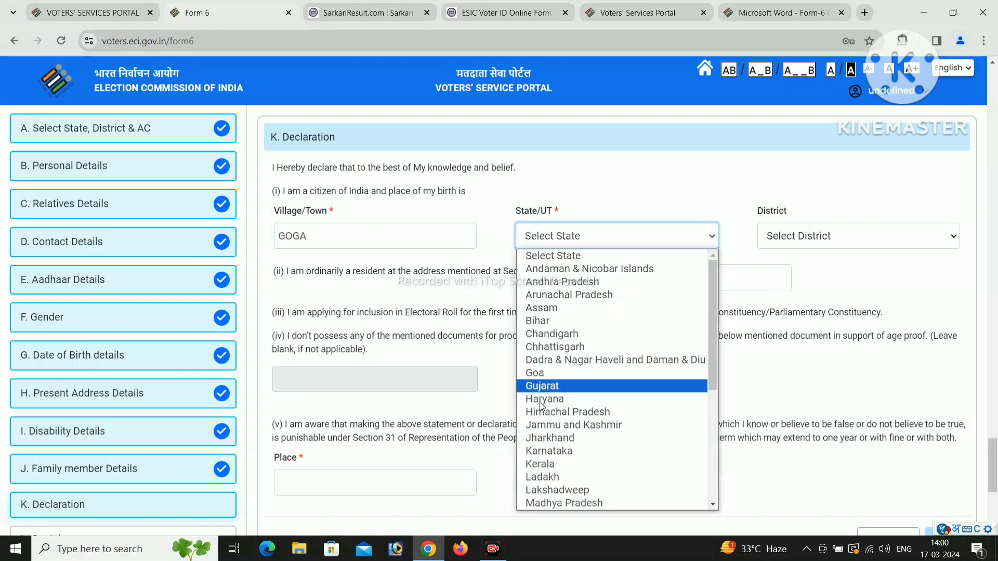
pyautogui.click(540, 321)
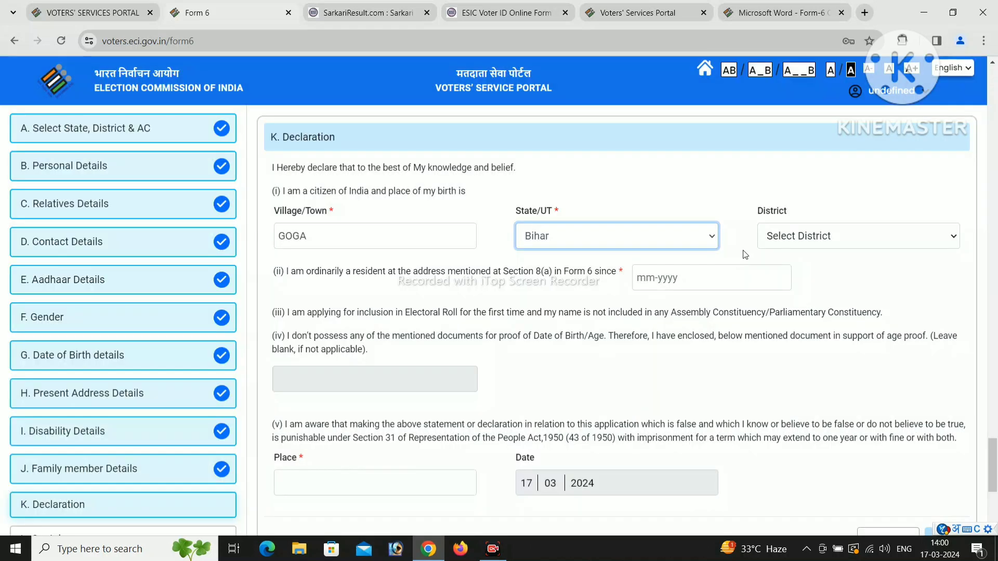
pyautogui.click(790, 244)
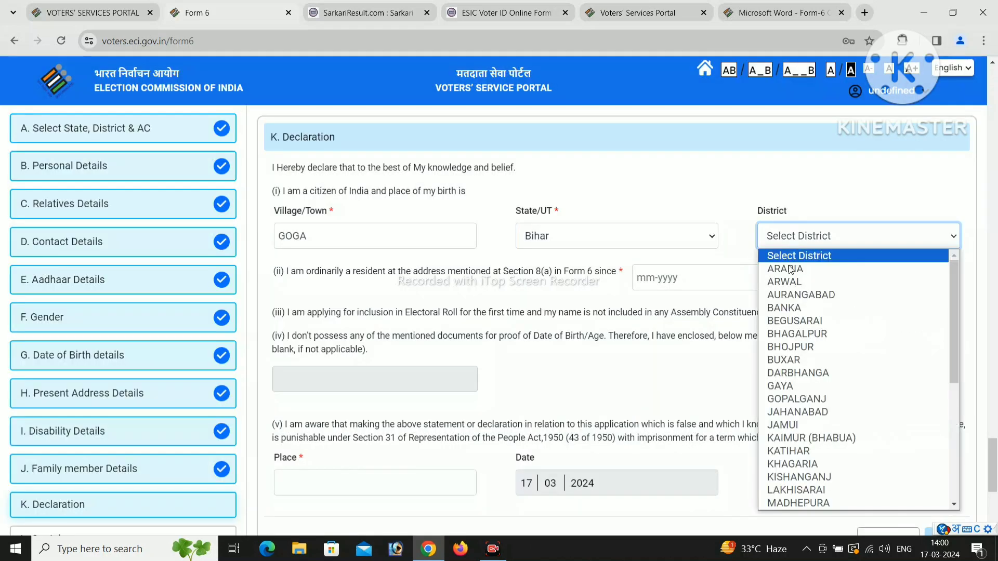
pyautogui.click(790, 386)
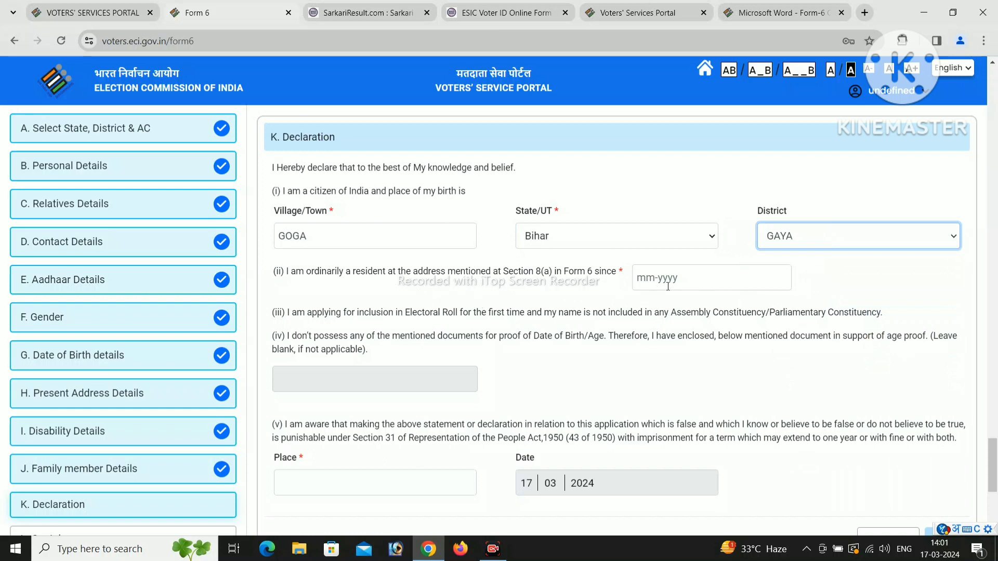
# - Set the ordinarily-resident-since date to 05-1994
pyautogui.click(642, 280)
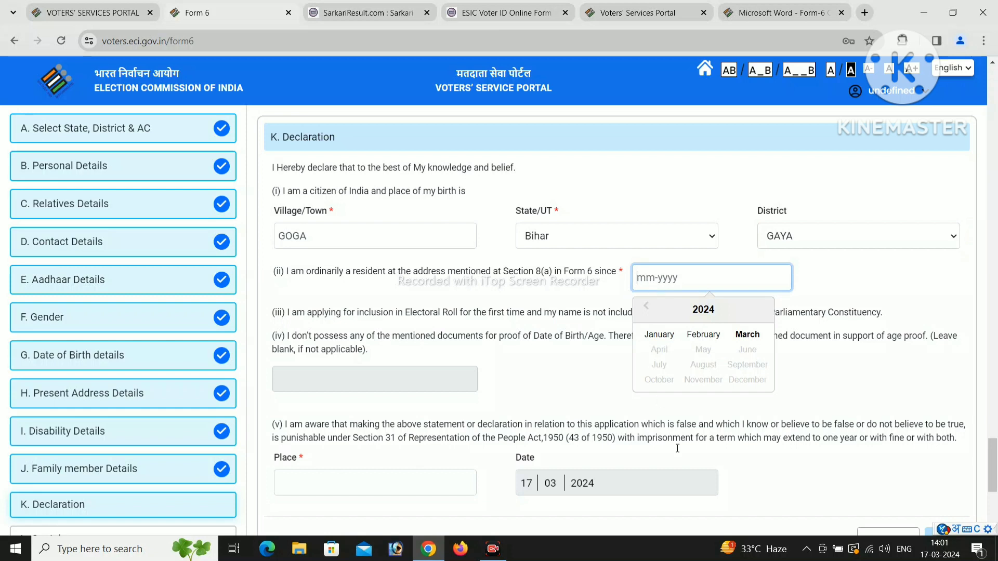
pyautogui.click(702, 308)
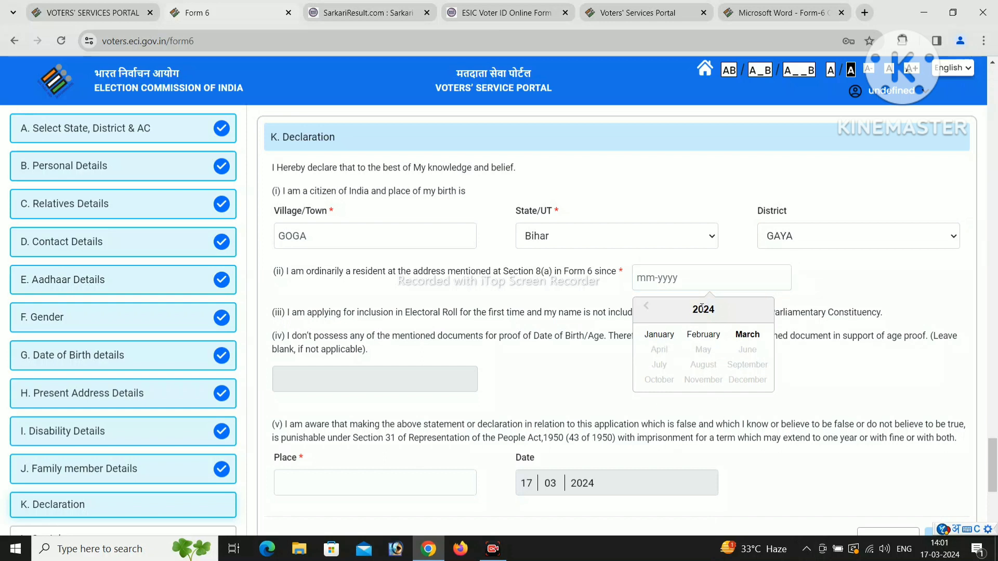
pyautogui.click(655, 283)
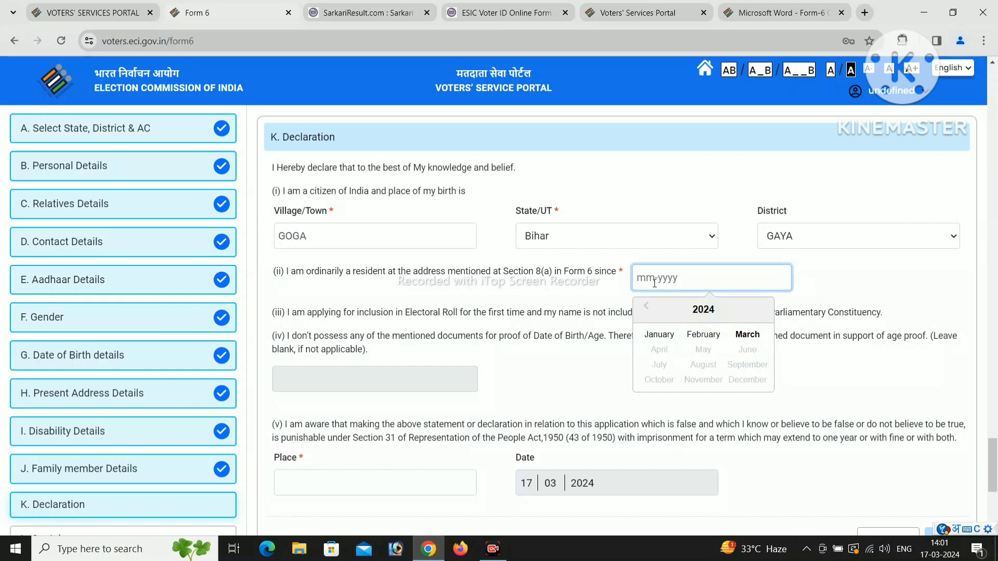
pyautogui.write('05')
pyautogui.press('BackSpace')
pyautogui.write('05-1994')
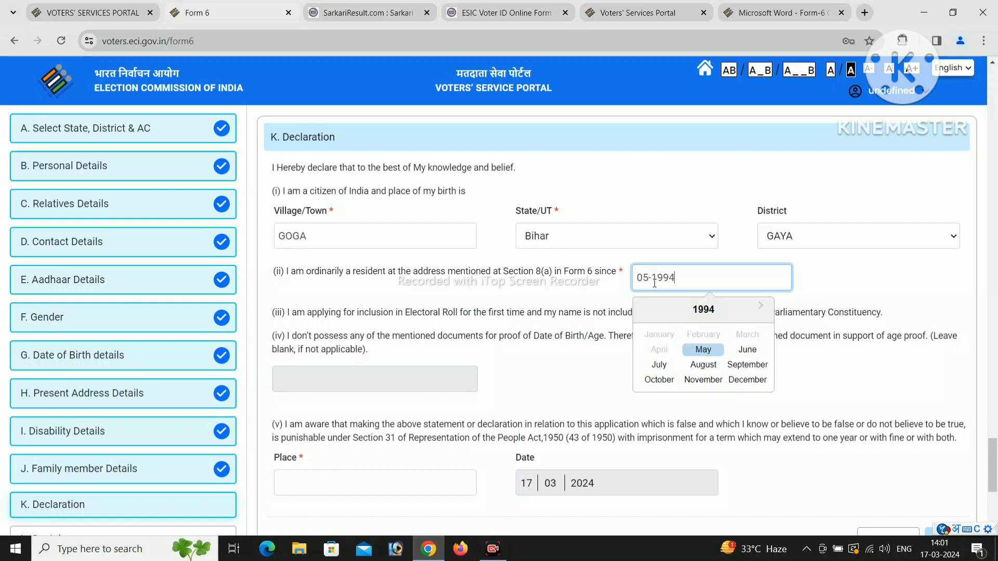
pyautogui.click(708, 356)
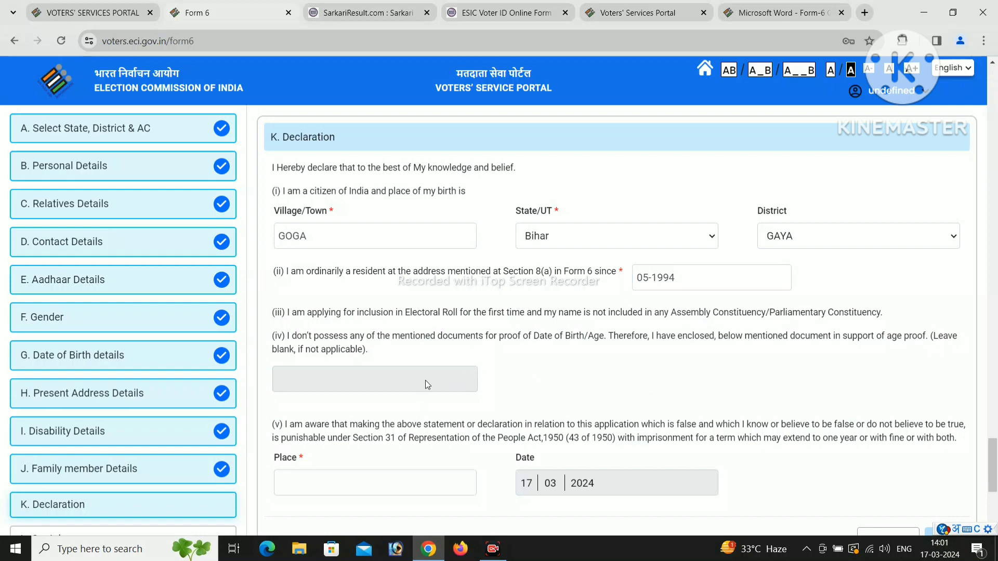
# - Enter GAYA as the declaration place and continue past the Declaration section
pyautogui.scroll(-1, 428, 384)
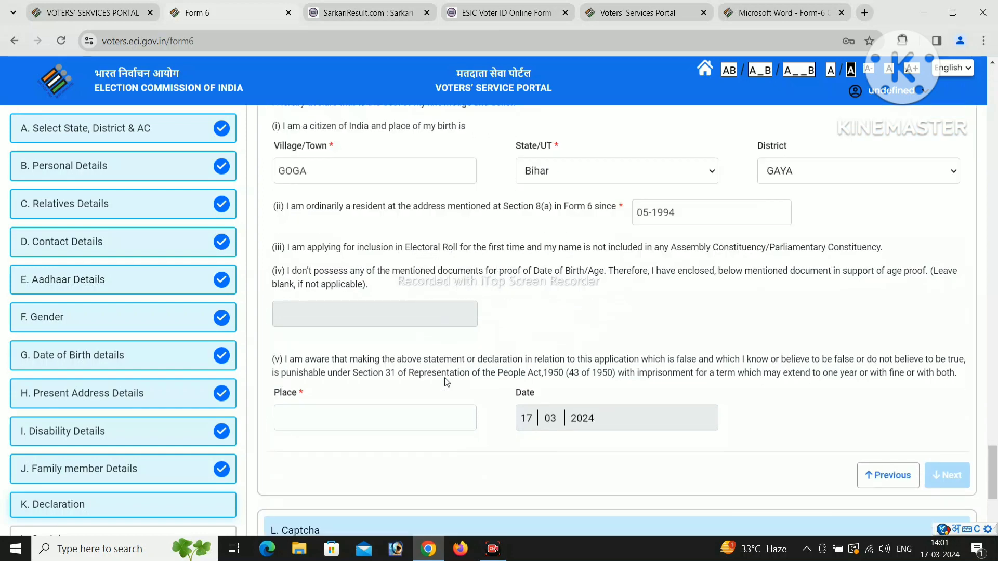
pyautogui.click(371, 421)
pyautogui.write('G')
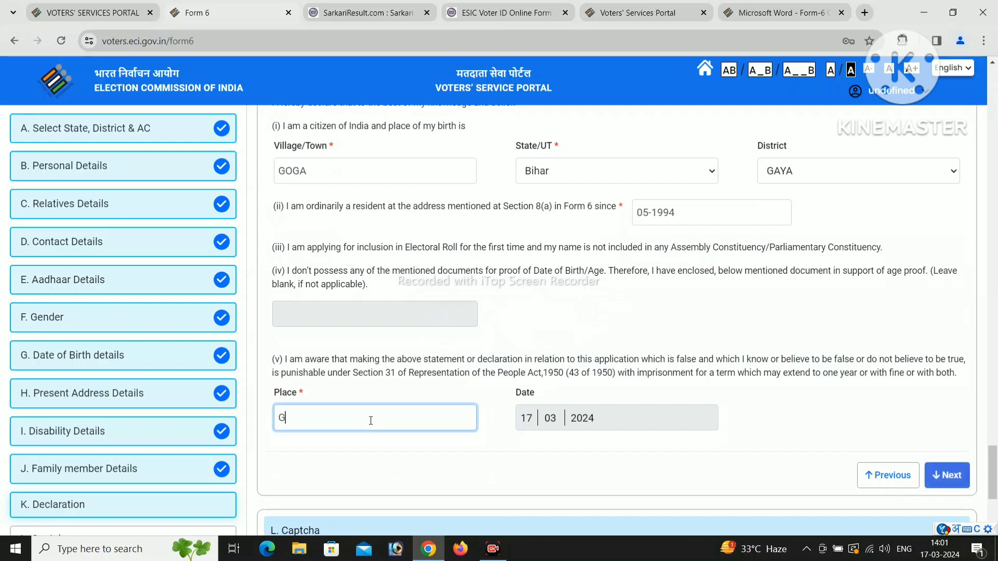
pyautogui.write('AYA')
pyautogui.scroll(-3, 622, 438)
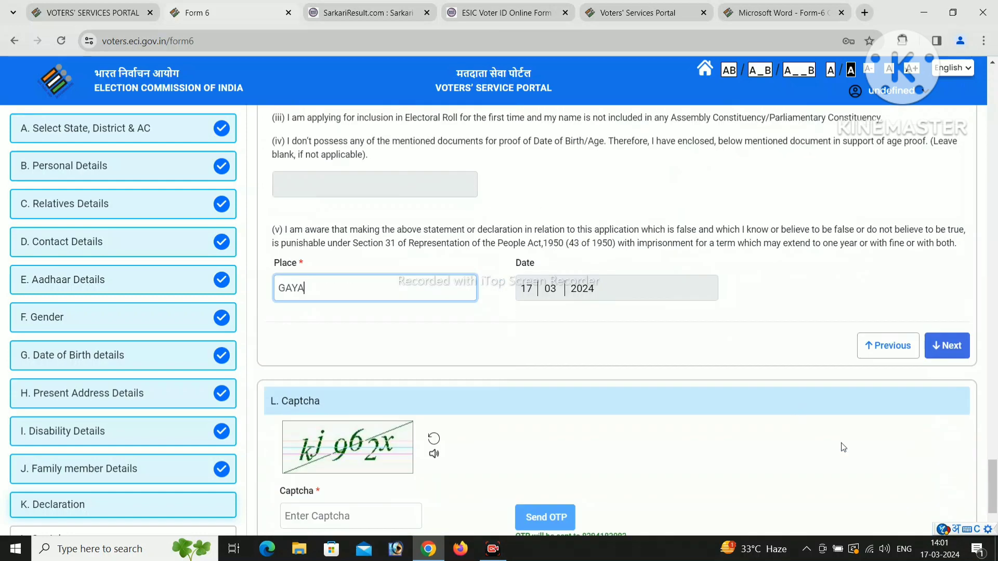
pyautogui.click(947, 345)
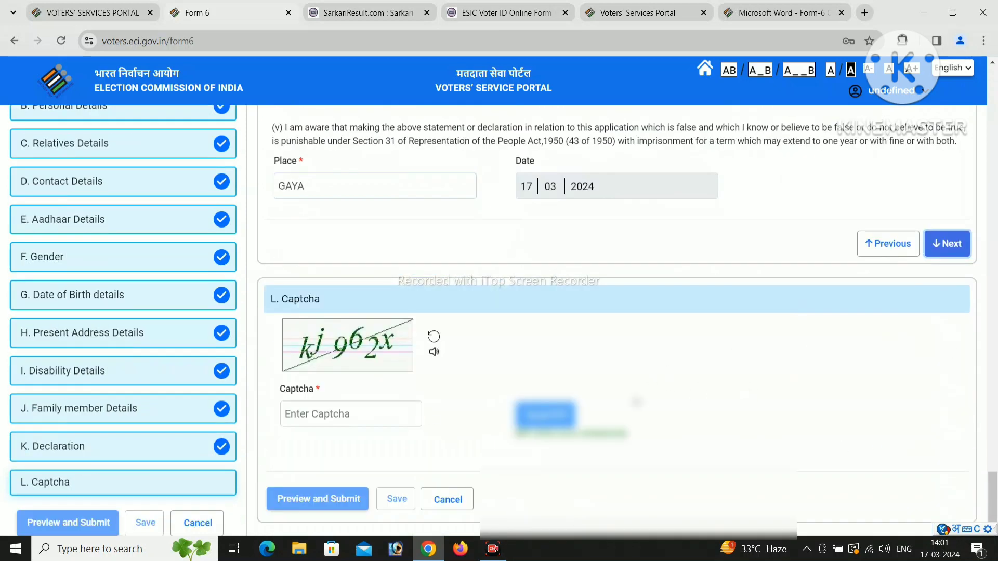
# - Enter the captcha text and request the OTP
pyautogui.click(325, 412)
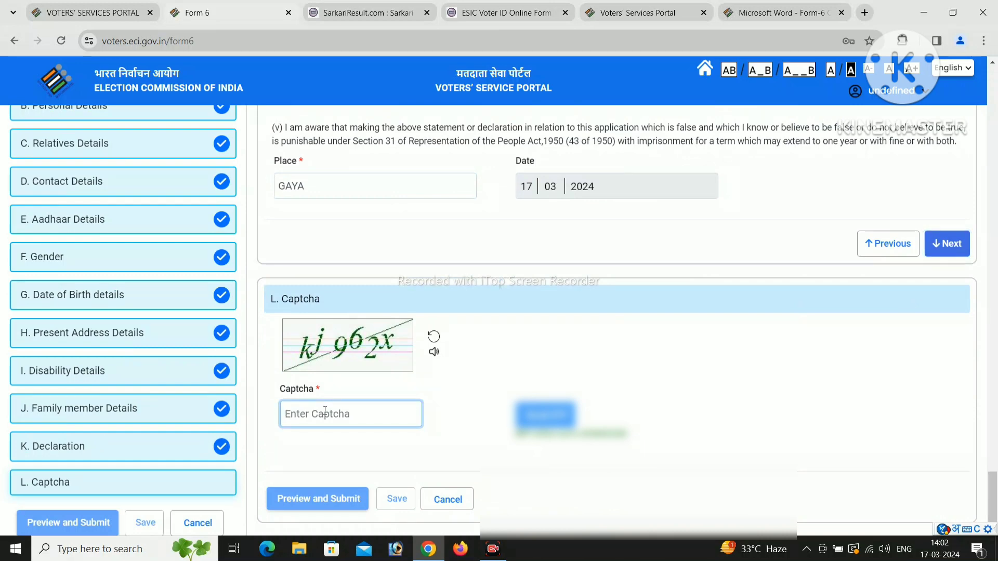
pyautogui.write('kj')
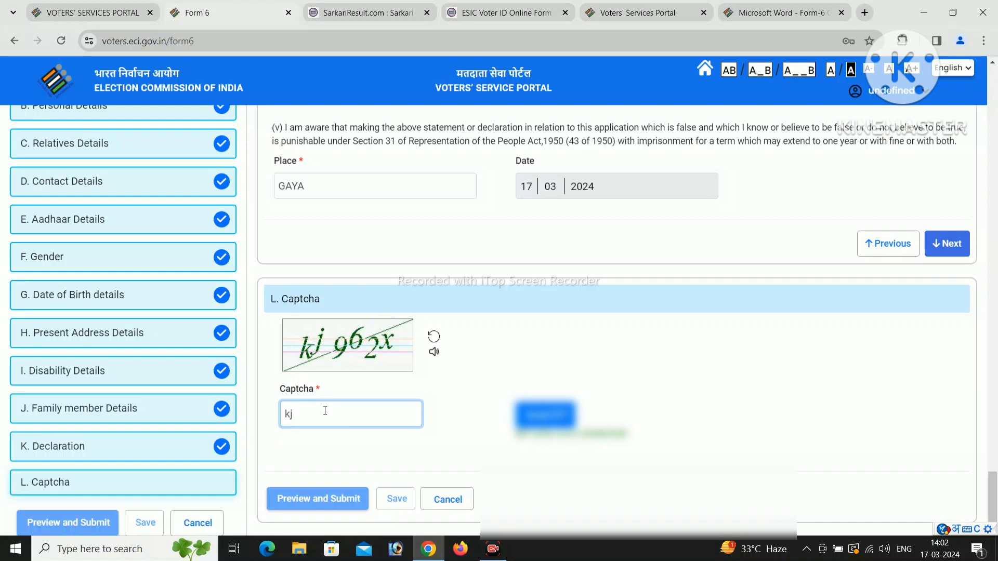
pyautogui.write('962x')
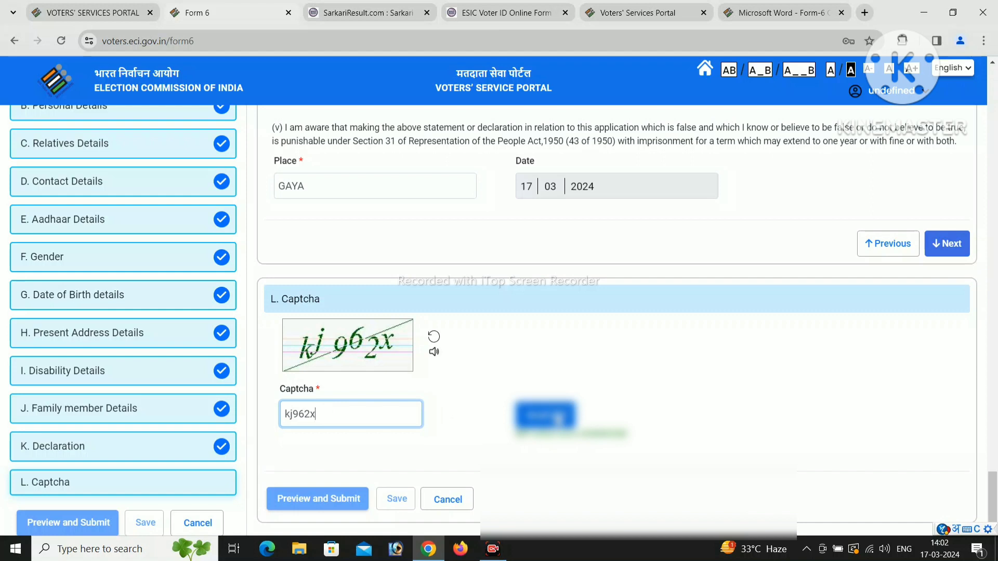
pyautogui.click(544, 414)
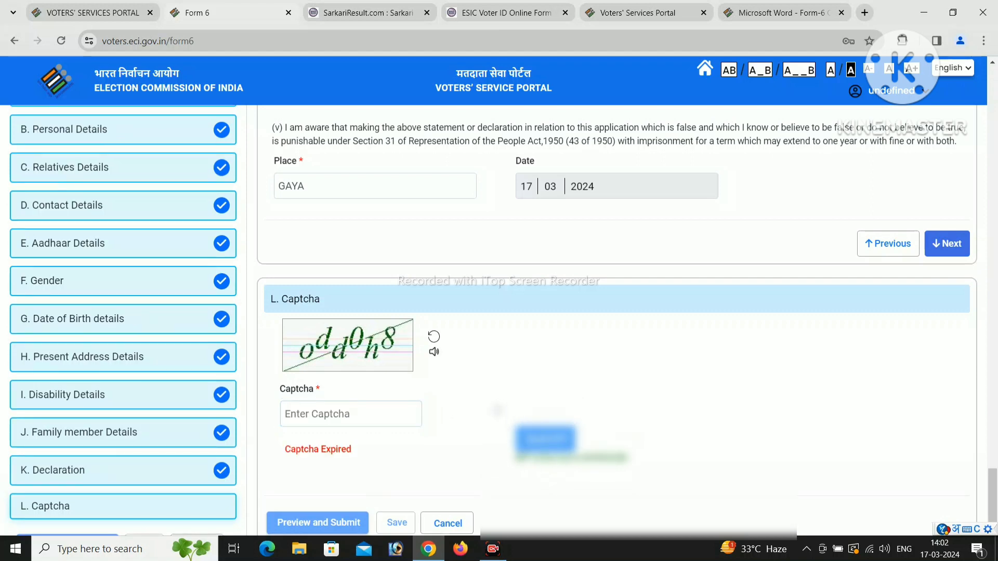
# - Enter the new captcha text and type the received OTP
pyautogui.click(355, 416)
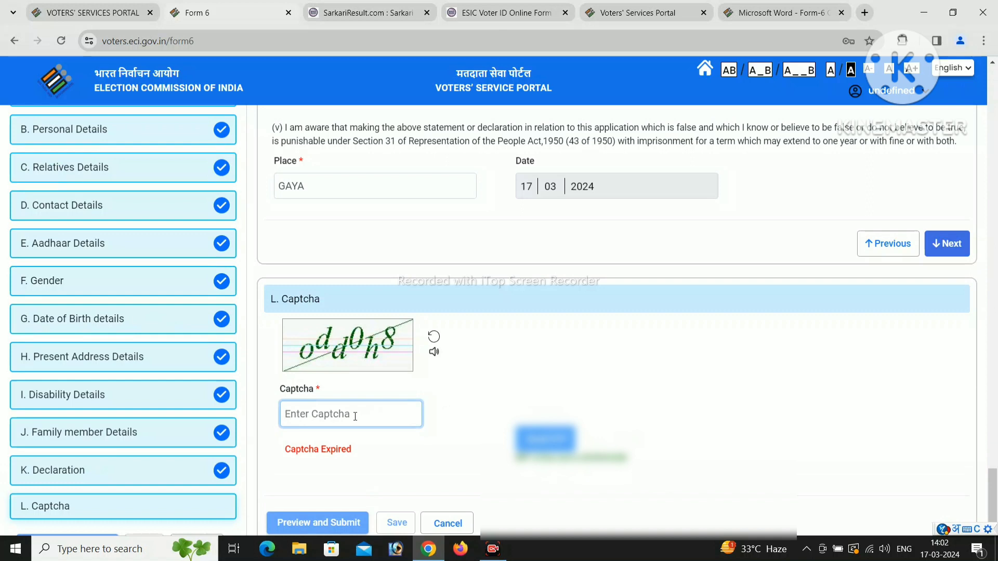
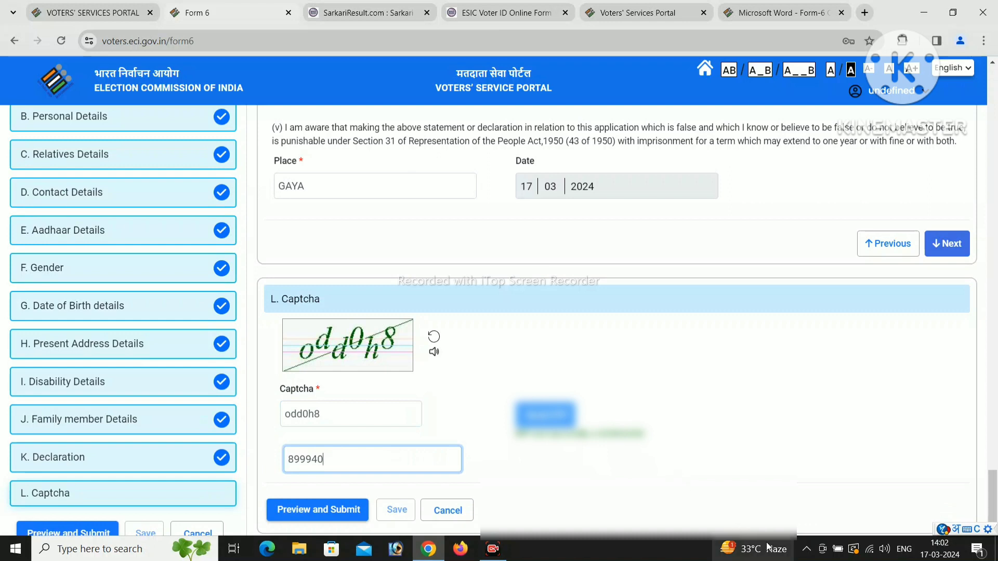
# - Preview the completed application and submit the form, confirming the submission
pyautogui.scroll(-1, 788, 522)
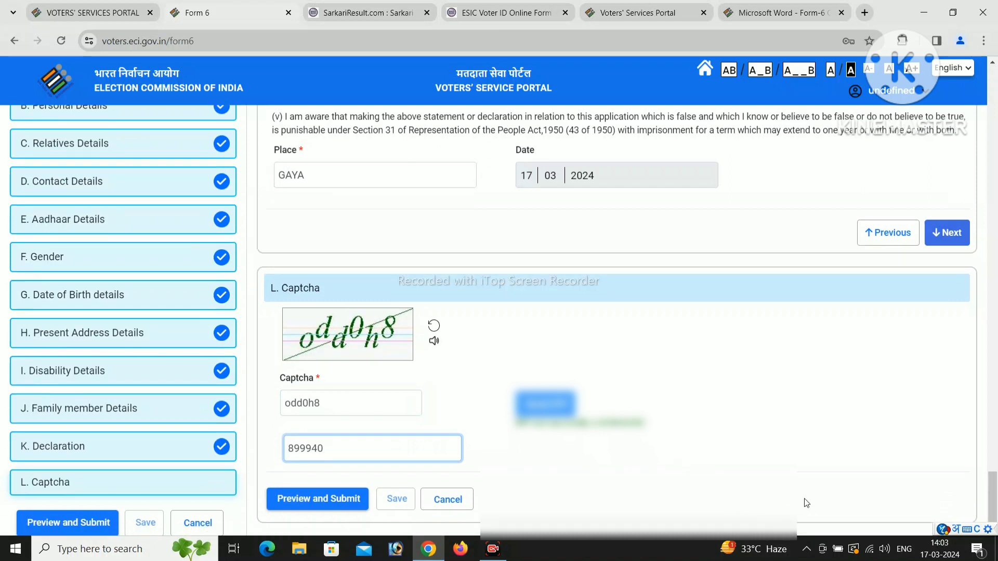
pyautogui.click(342, 499)
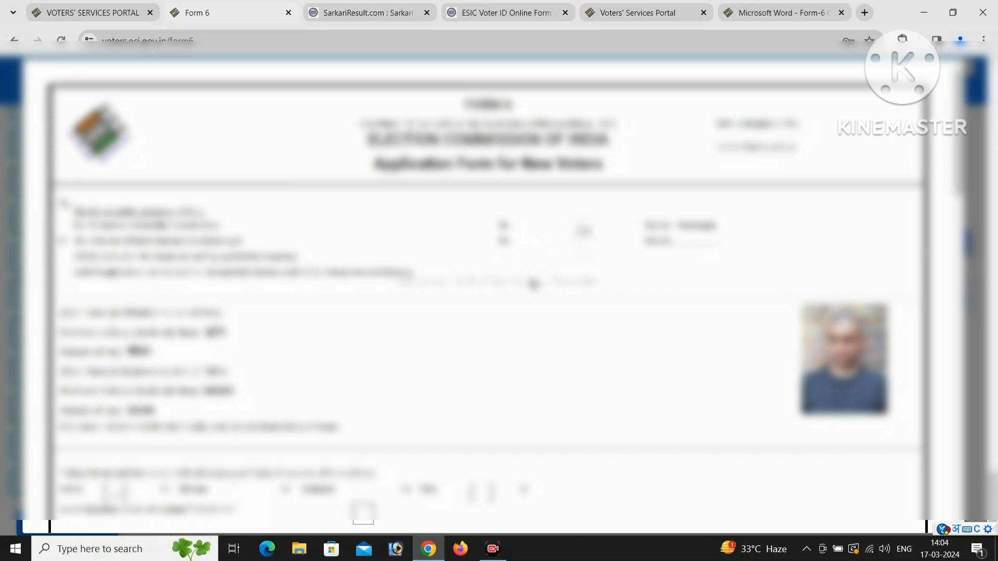
pyautogui.scroll(-2, 728, 442)
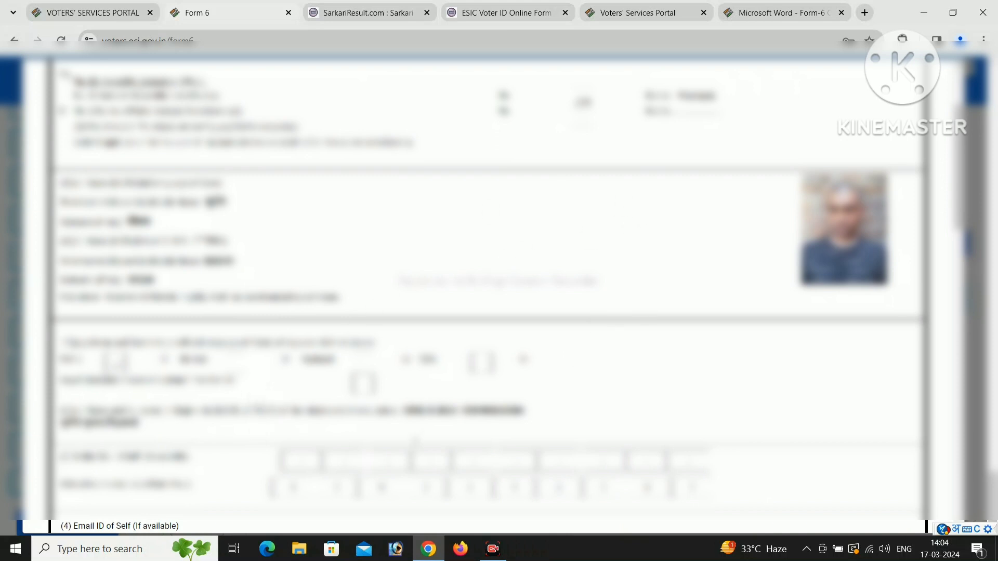
pyautogui.scroll(-2, 429, 438)
pyautogui.scroll(-1, 427, 438)
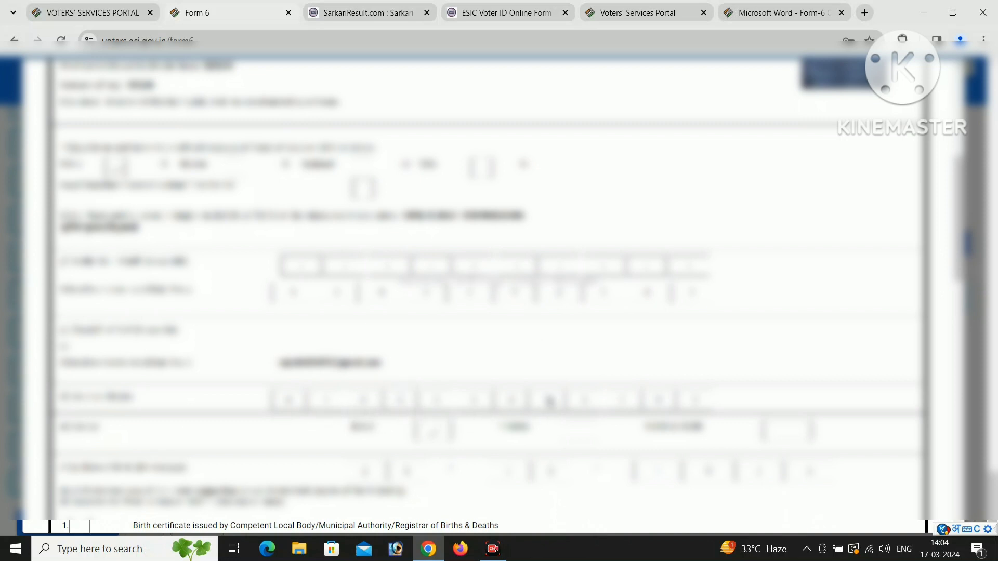
pyautogui.scroll(-3, 551, 403)
pyautogui.scroll(-2, 552, 403)
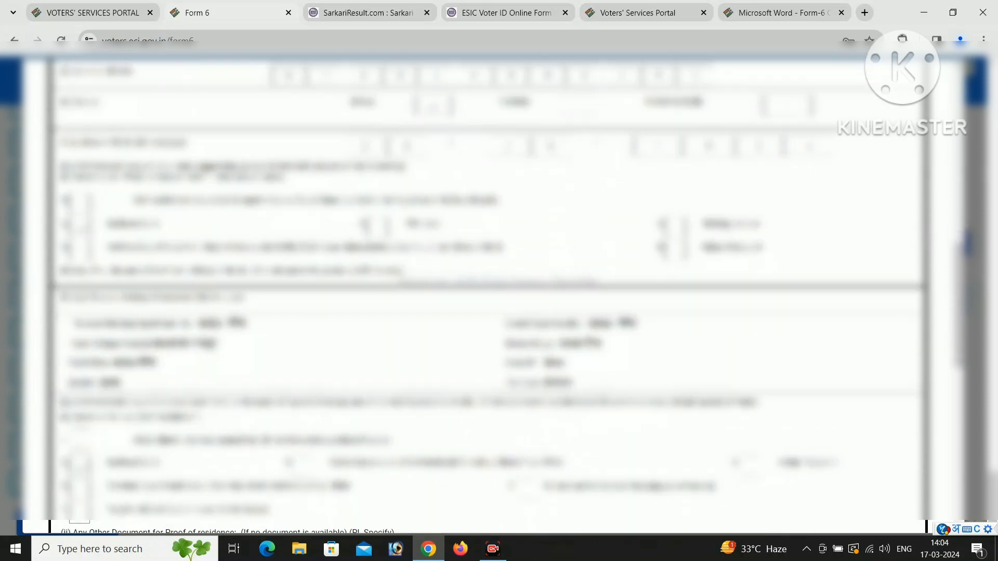
pyautogui.scroll(-5, 551, 403)
pyautogui.scroll(-4, 731, 390)
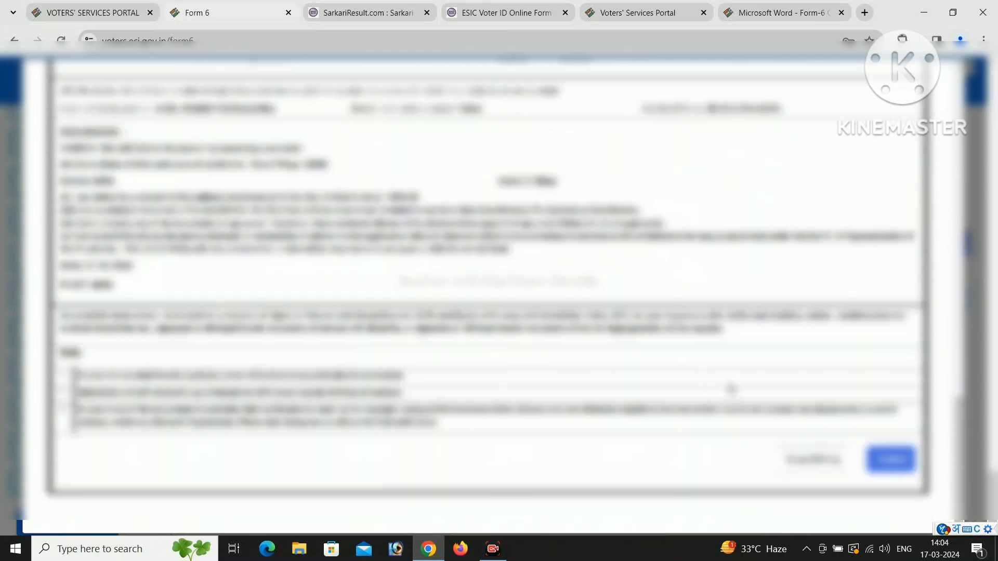
pyautogui.click(881, 463)
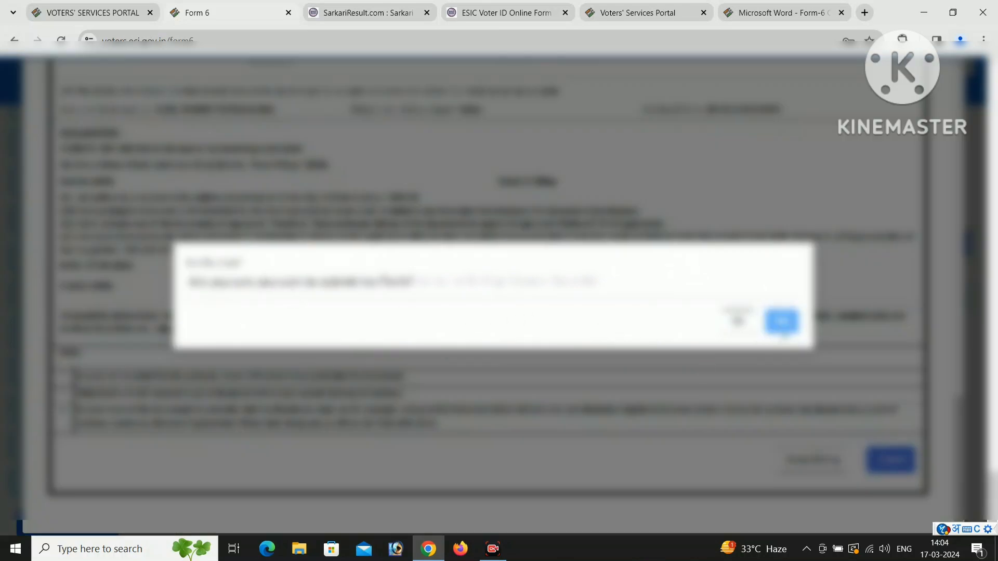
pyautogui.click(783, 336)
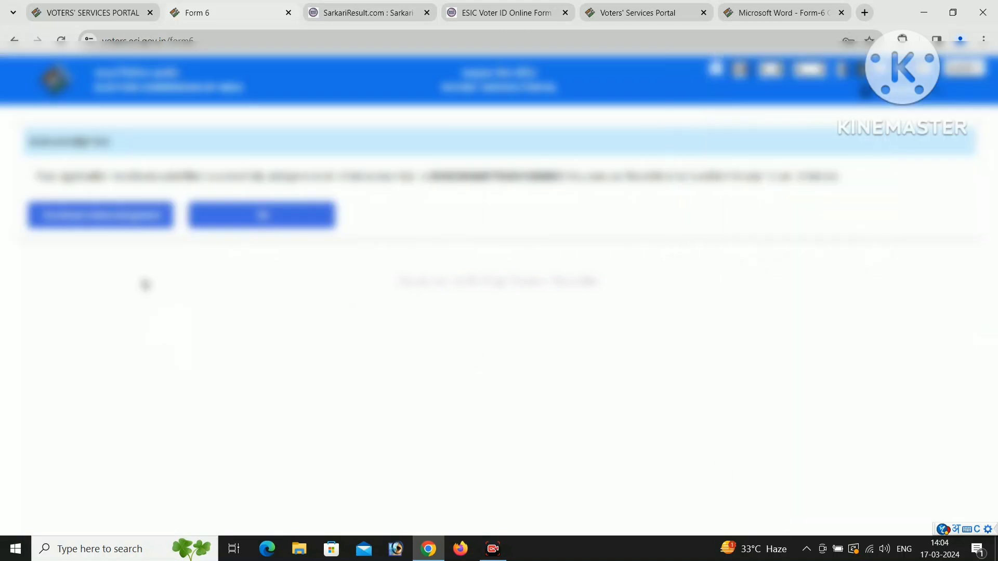
# - Download the acknowledgement, close the confirmation, and allow the site to download multiple files
pyautogui.click(55, 212)
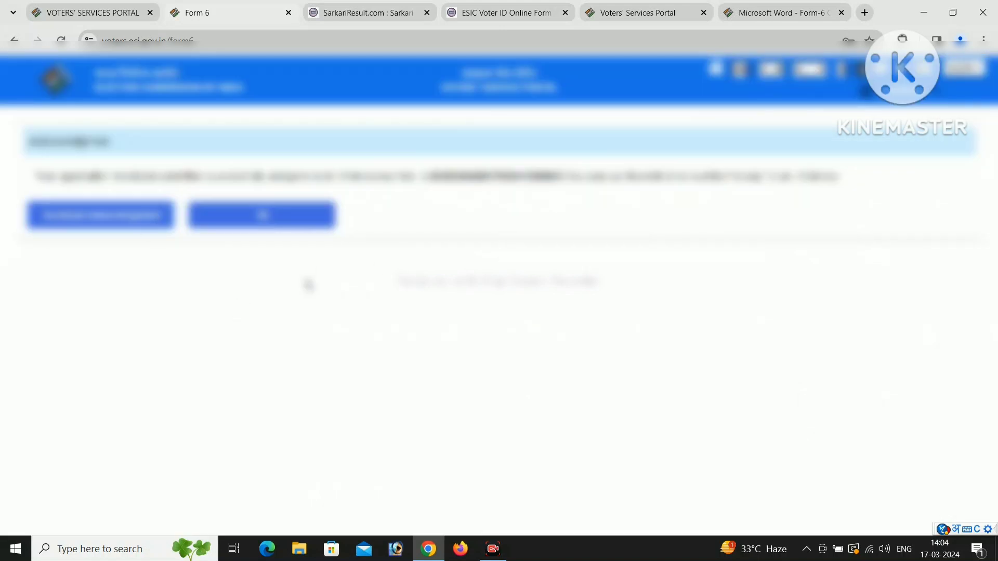
pyautogui.click(134, 225)
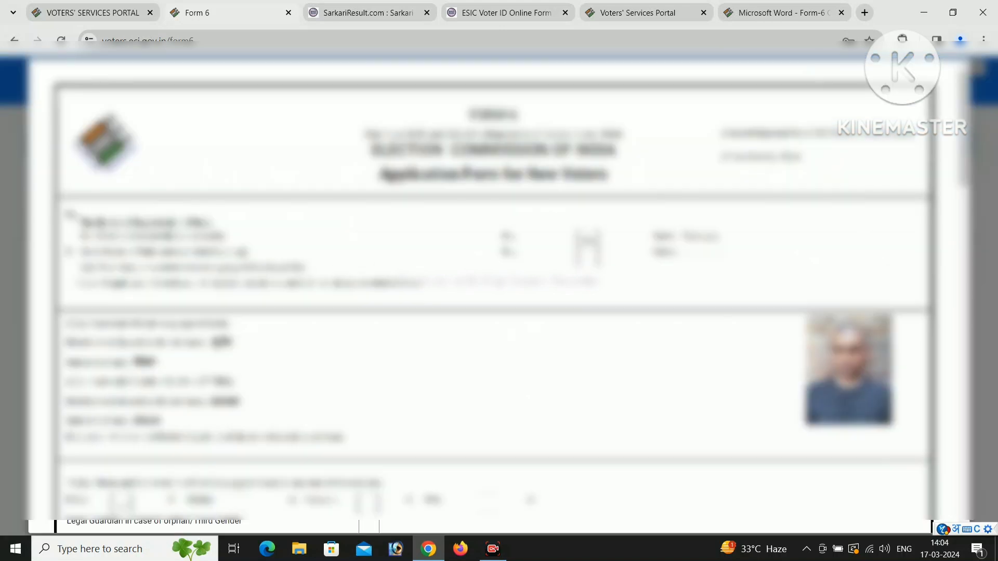
pyautogui.scroll(-5, 623, 342)
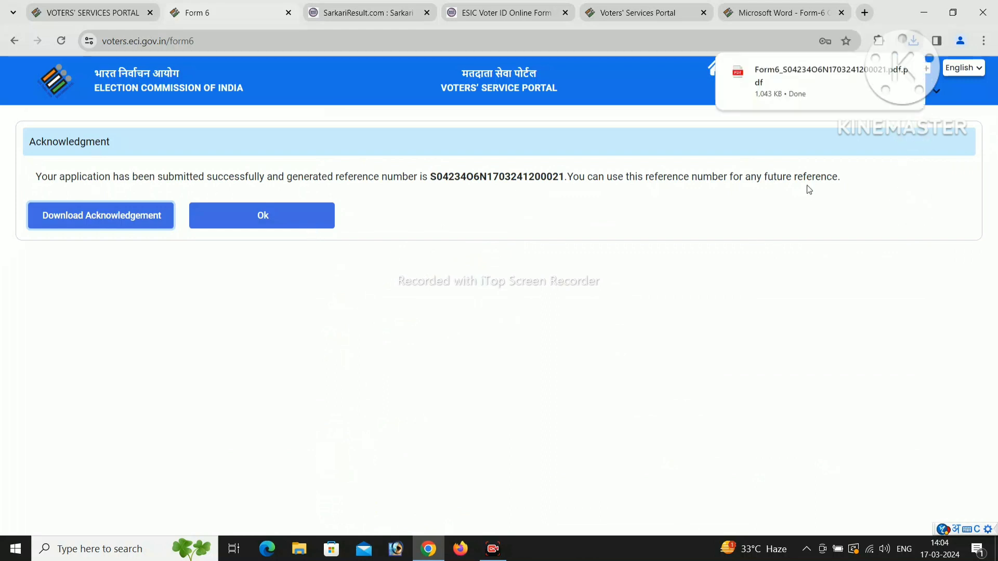
pyautogui.click(319, 222)
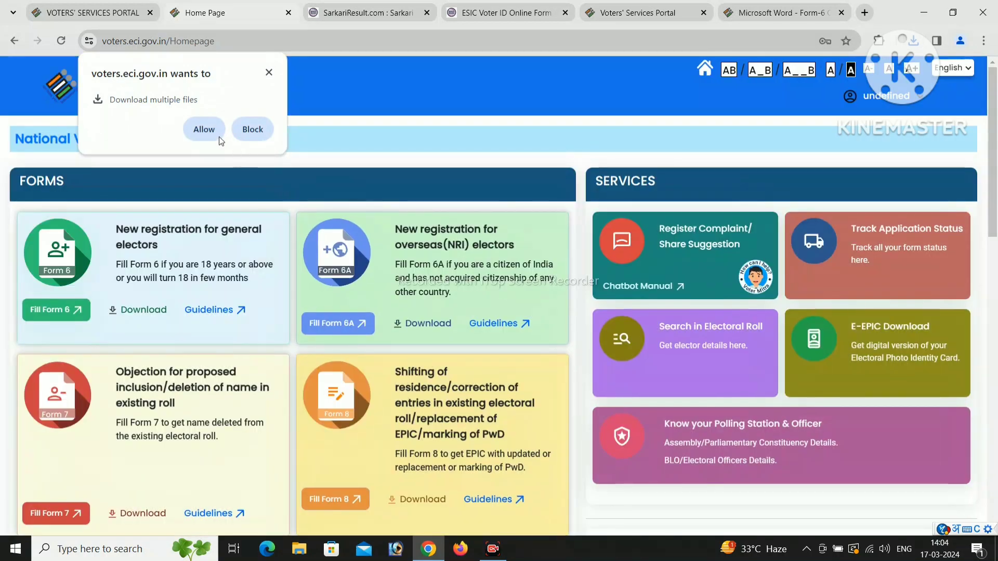
pyautogui.click(202, 129)
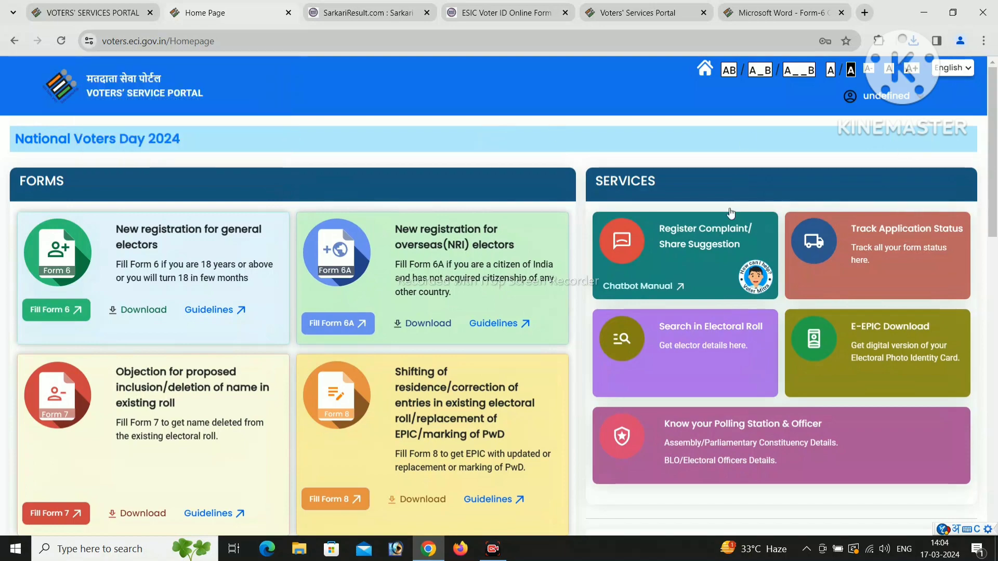
pyautogui.scroll(-6, 731, 213)
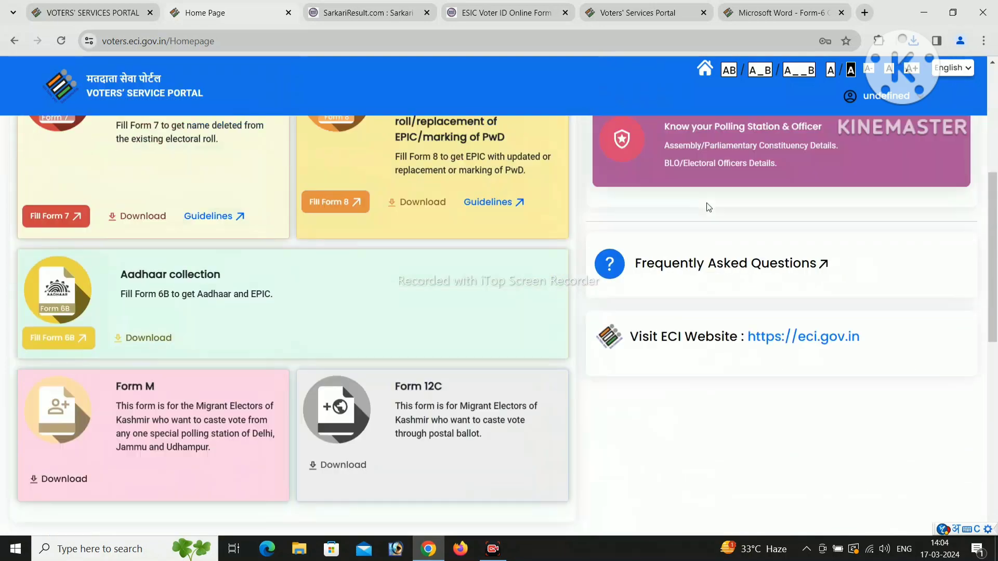
pyautogui.scroll(6, 709, 207)
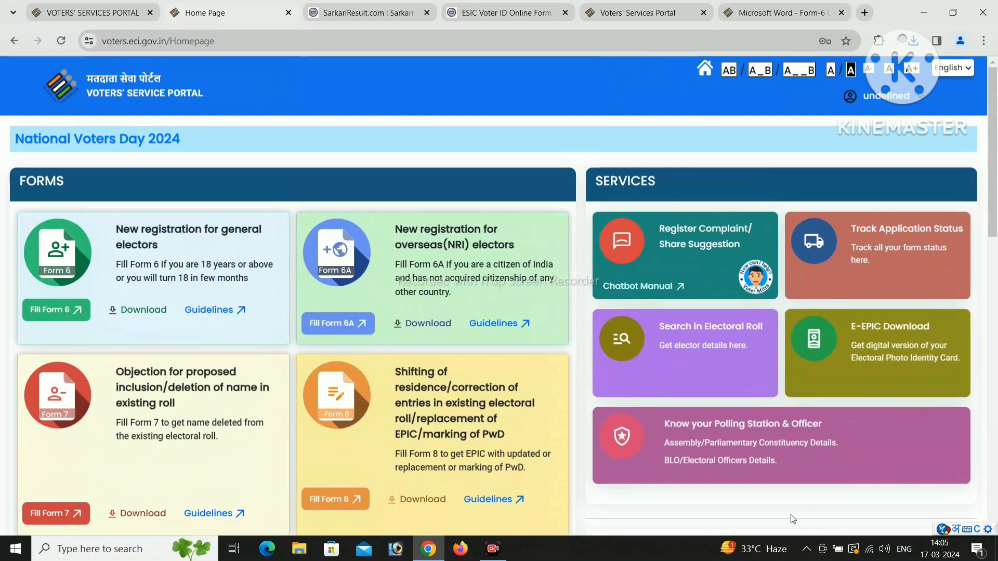